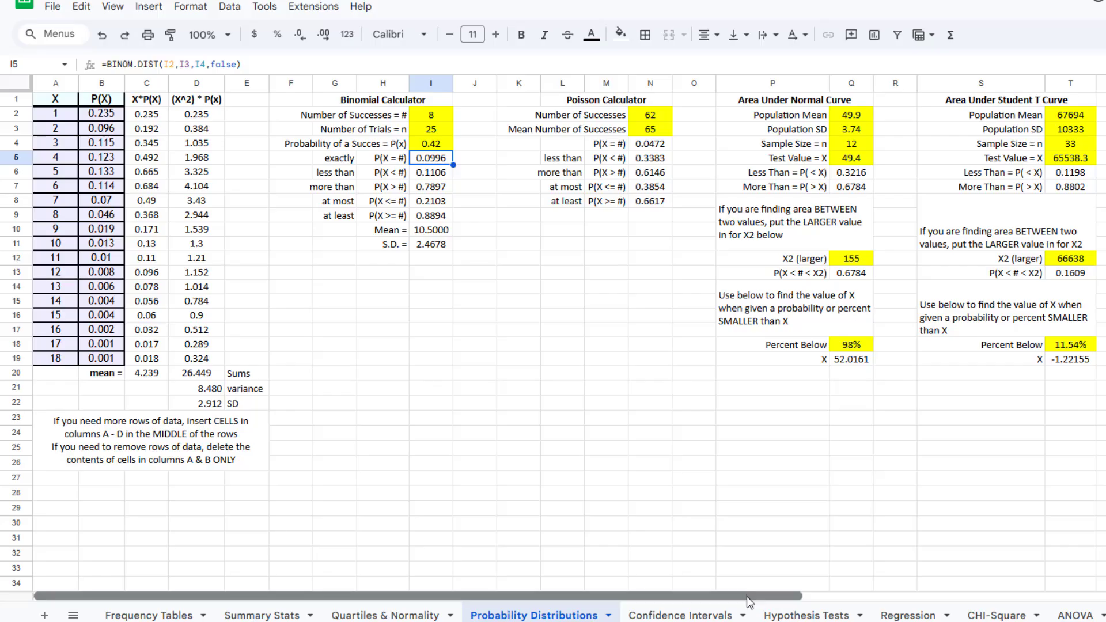
Step: Set the binomial calculator's number of successes to 10 and number of trials to 20
{"action": "left_click_drag", "start_coordinate": [747, 596], "coordinate": [879, 599]}
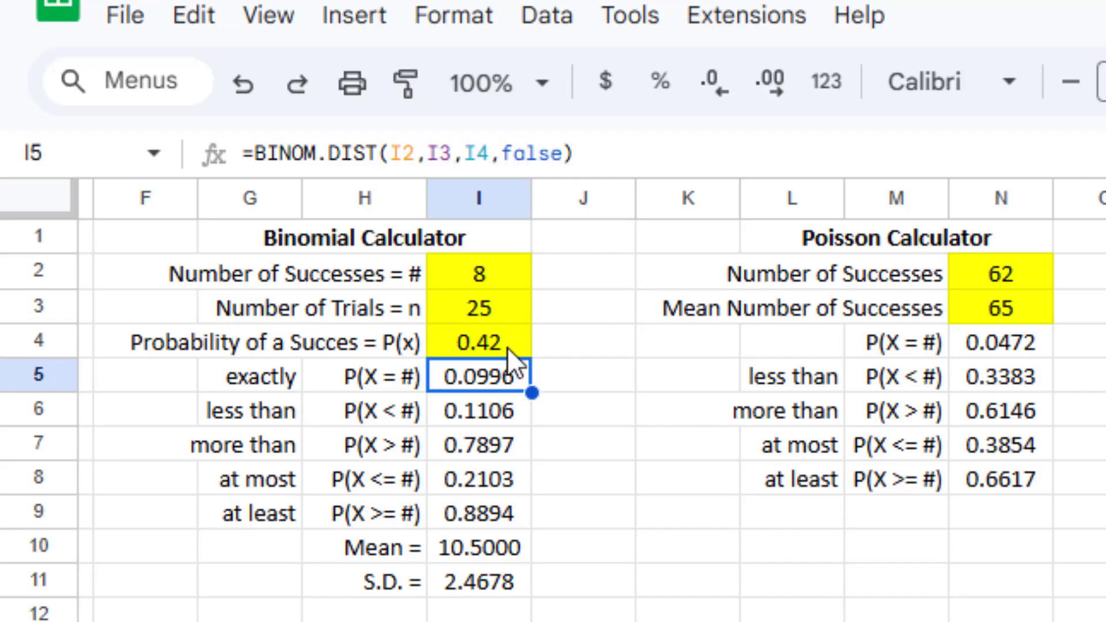
{"action": "left_click", "coordinate": [503, 278]}
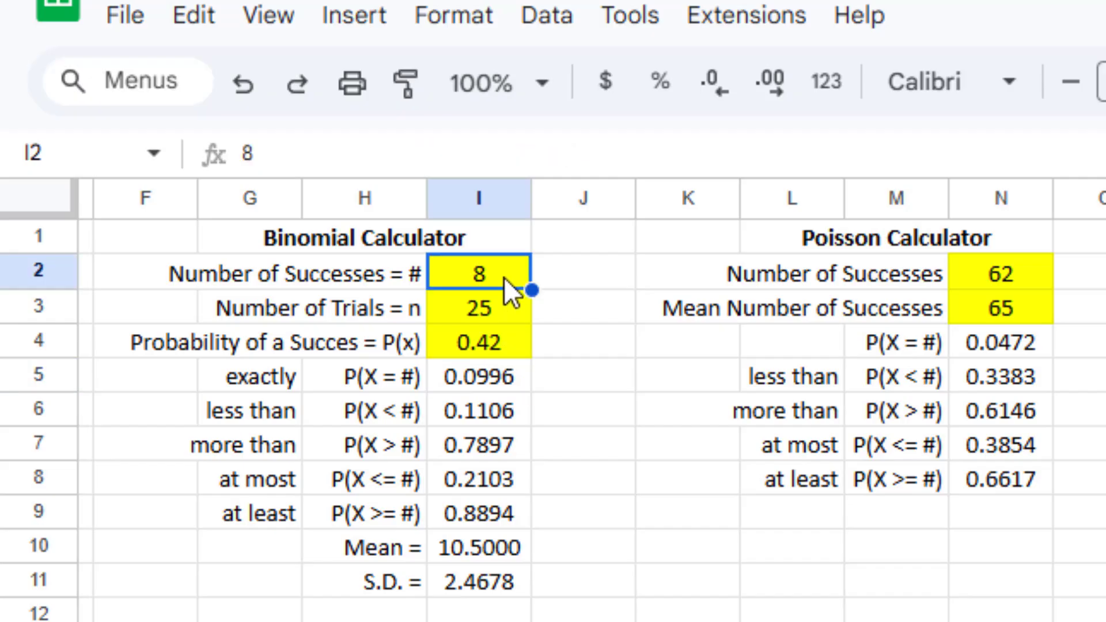
{"action": "type", "text": "10"}
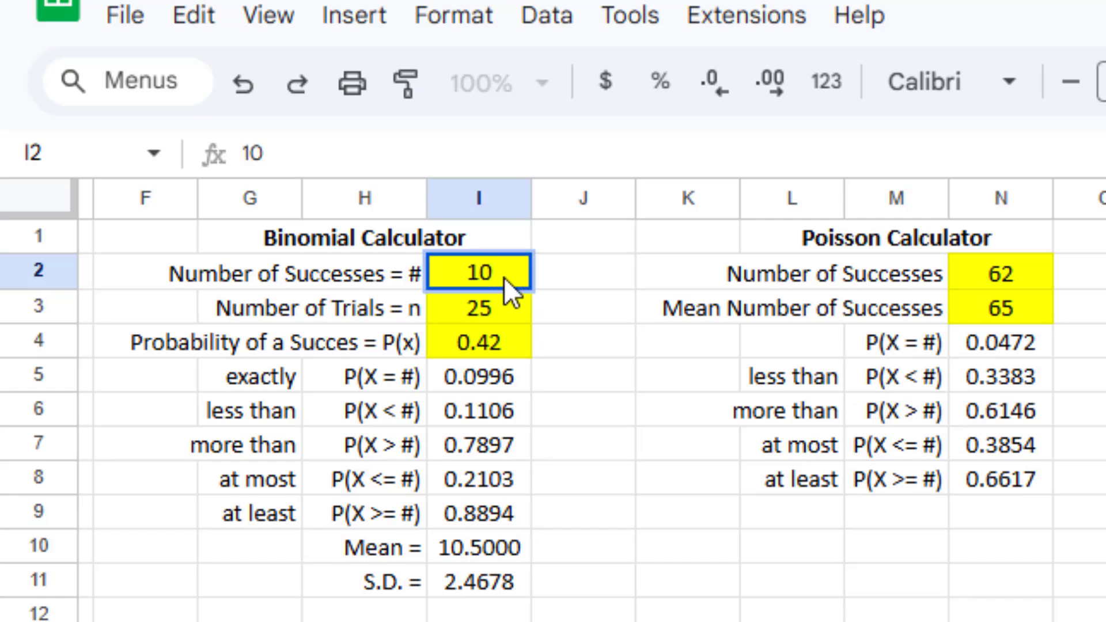
{"action": "key", "text": "Return"}
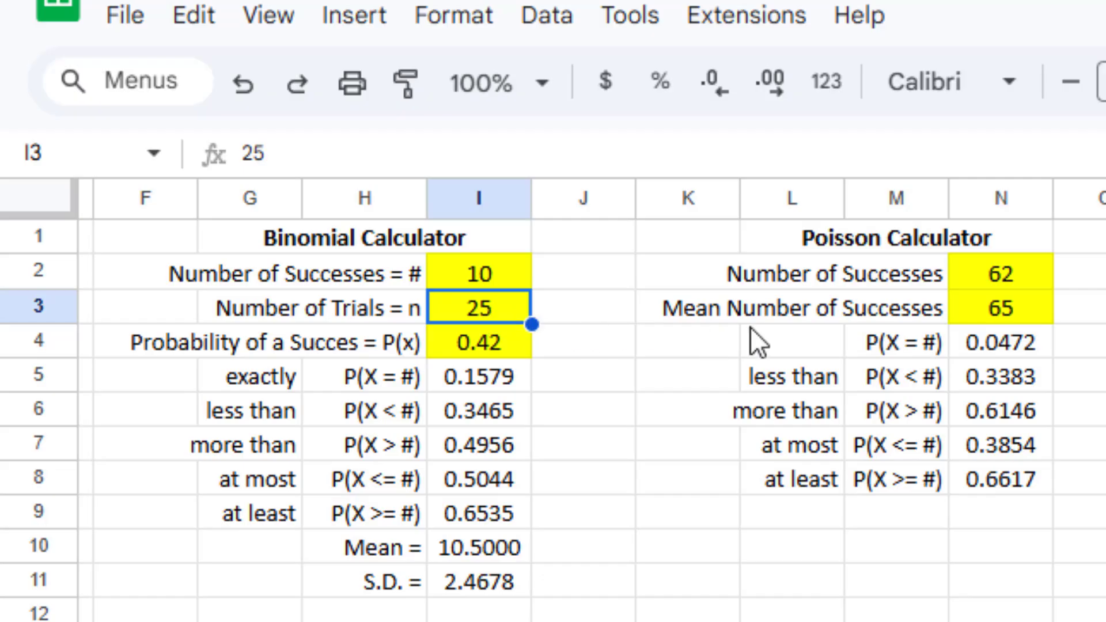
{"action": "type", "text": "20"}
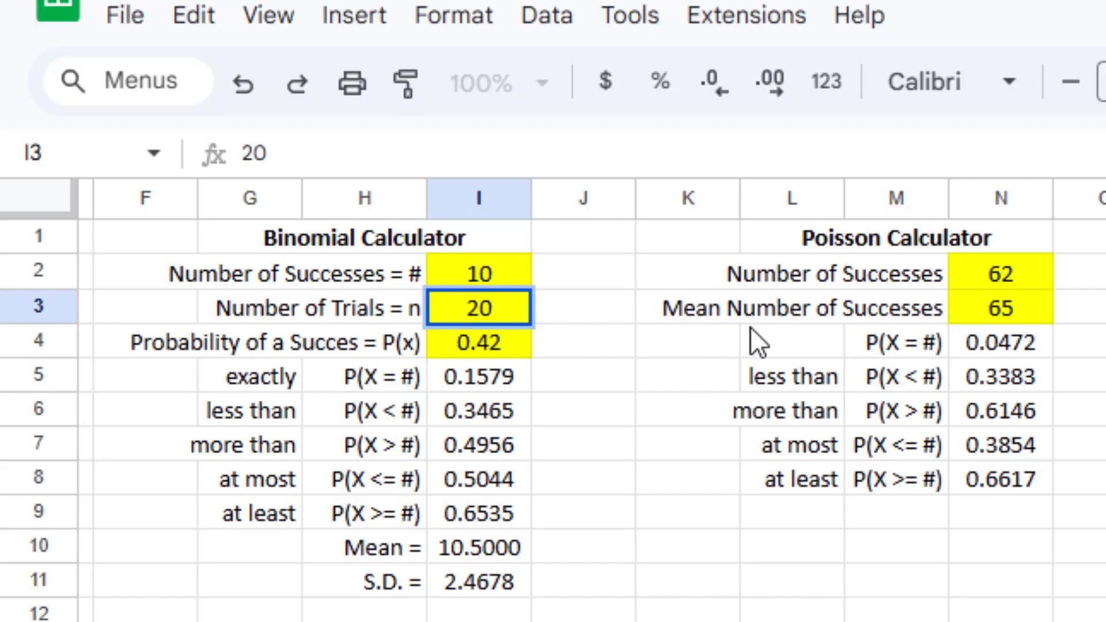
{"action": "key", "text": "Return"}
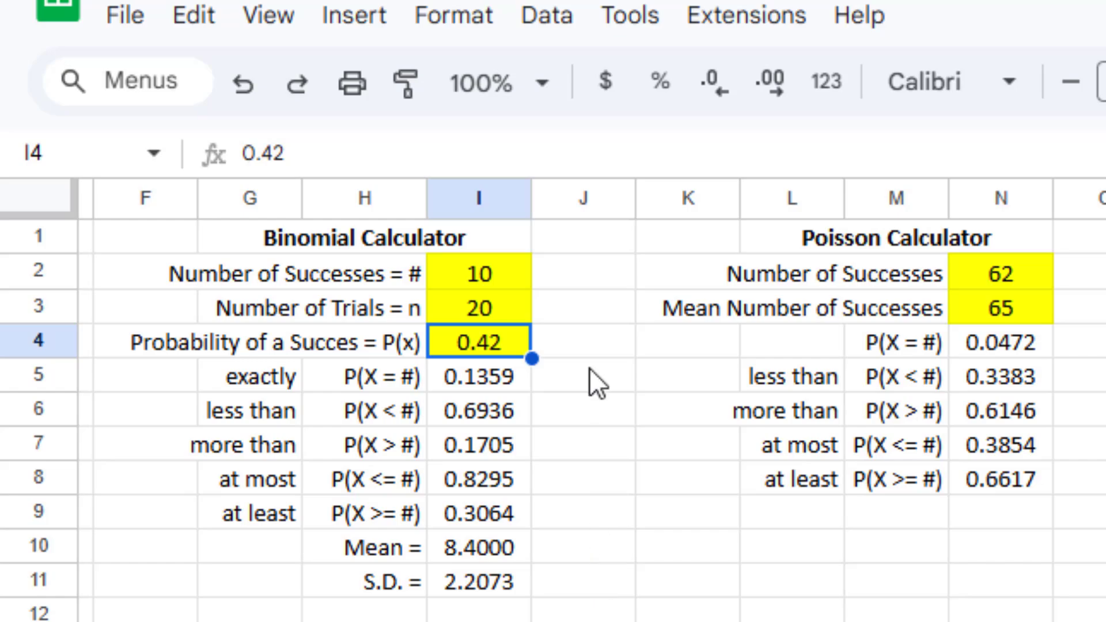
Step: Inspect the BINOM.DIST formula behind the binomial "exactly" probability in cell I5, leaving it unedited
{"action": "left_click", "coordinate": [467, 378]}
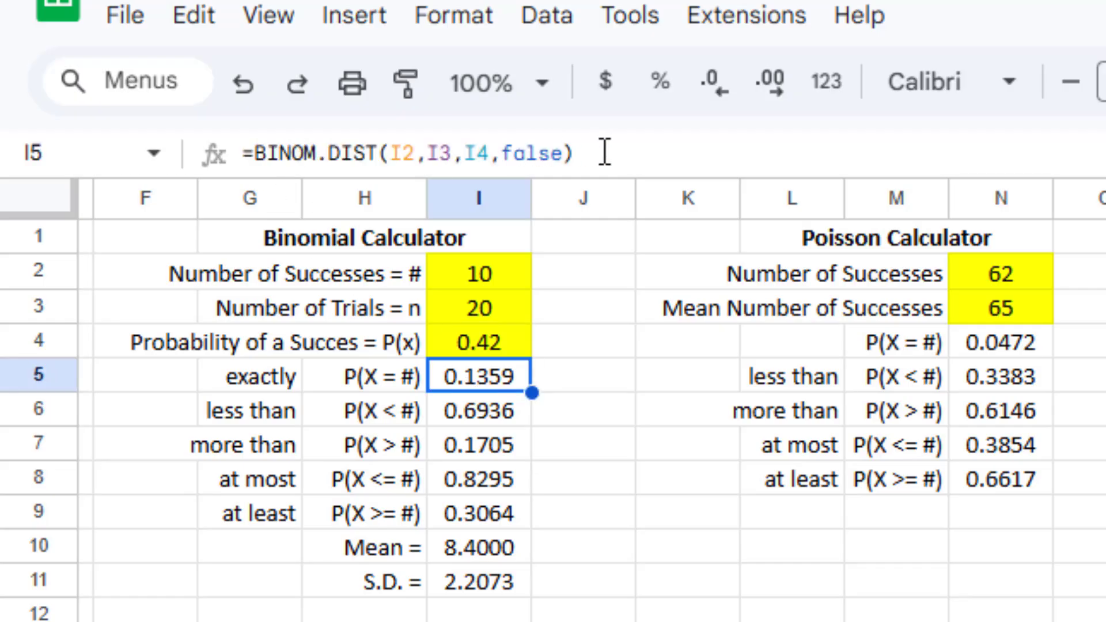
{"action": "left_click_drag", "start_coordinate": [602, 152], "coordinate": [228, 165]}
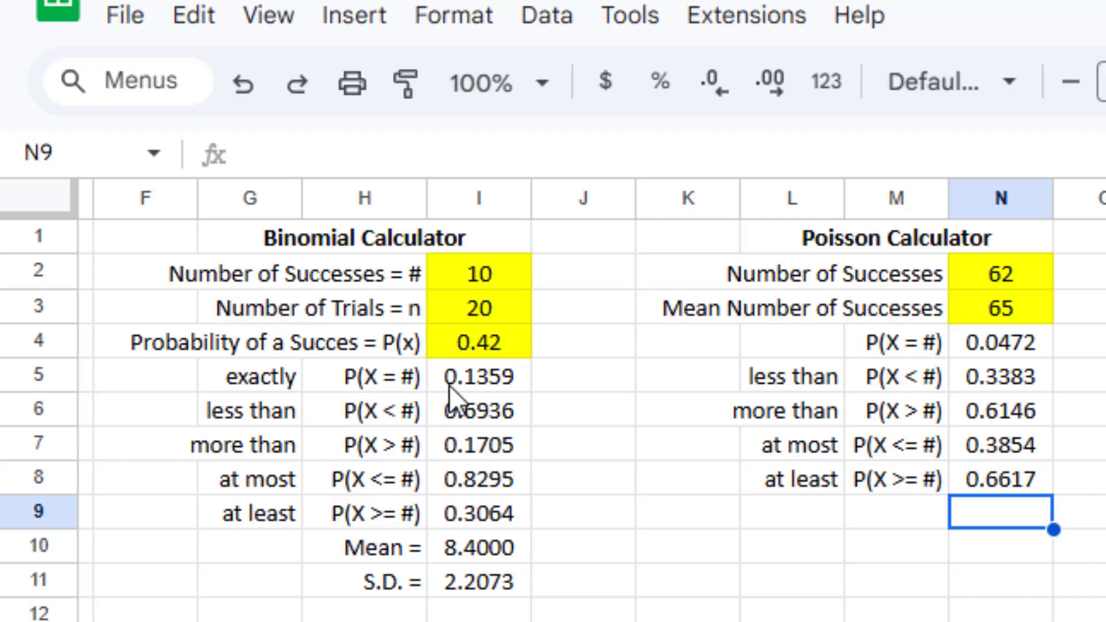
{"action": "left_click", "coordinate": [485, 375]}
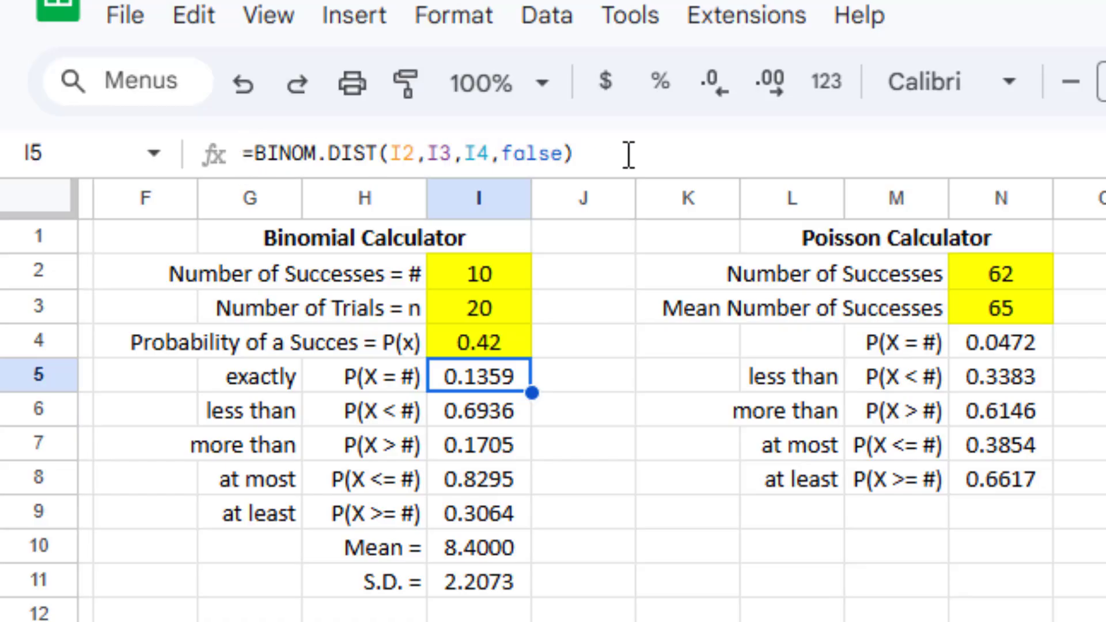
{"action": "left_click_drag", "start_coordinate": [628, 153], "coordinate": [235, 159]}
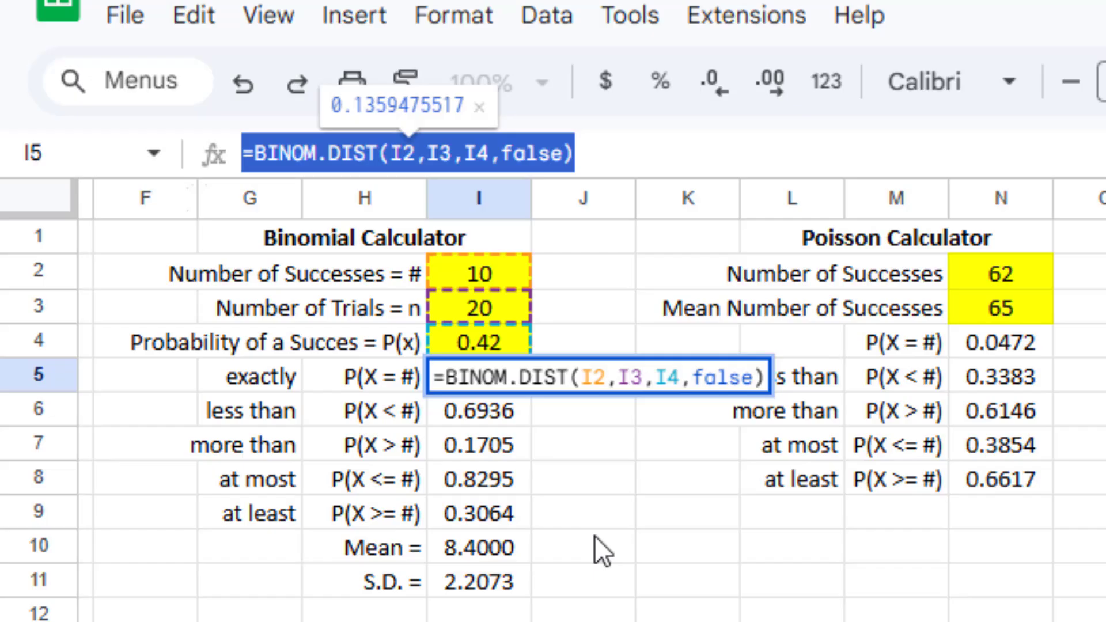
{"action": "key", "text": "Return"}
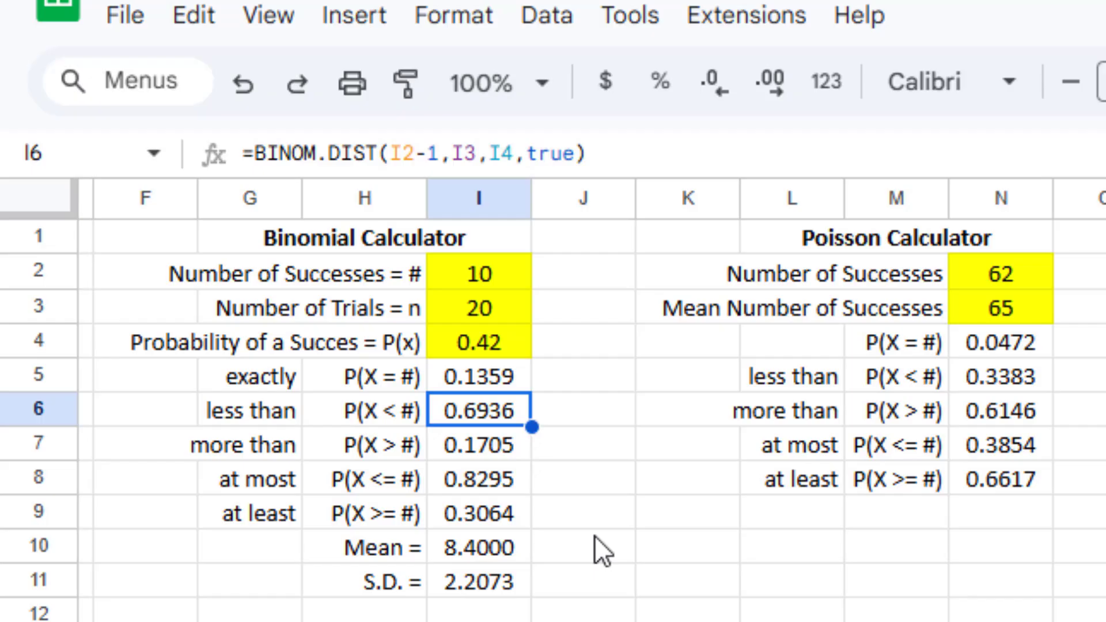
Step: Inspect the cumulative BINOM.DIST formulas for the binomial "at most" probability in I8 and the "less than" probability in I6
{"action": "left_click", "coordinate": [474, 479]}
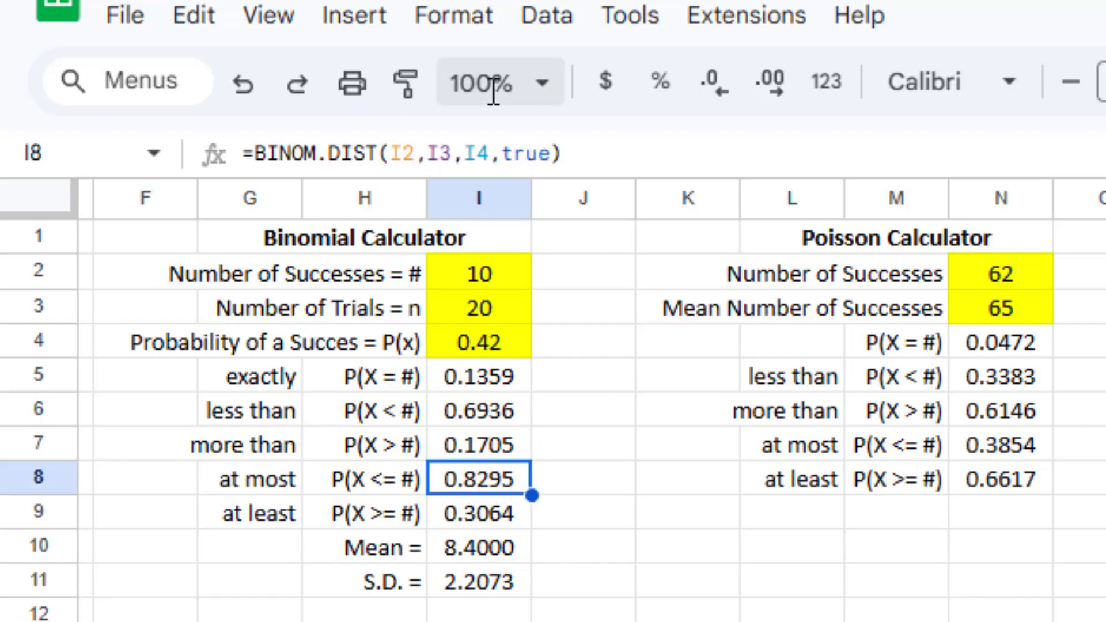
{"action": "left_click_drag", "start_coordinate": [636, 143], "coordinate": [206, 140]}
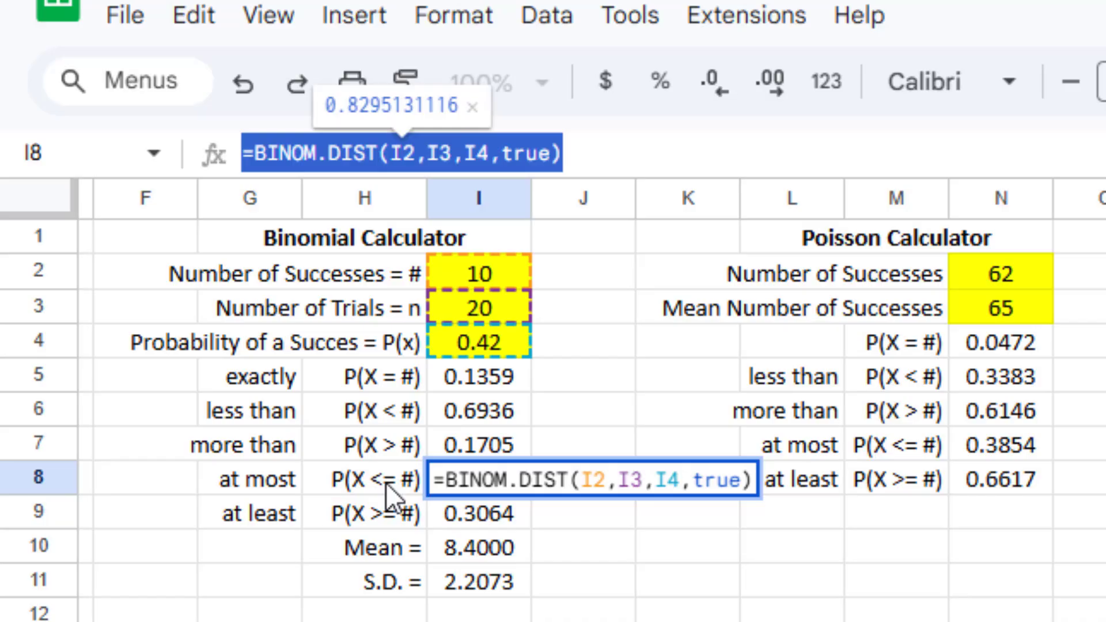
{"action": "key", "text": "Return"}
{"action": "left_click", "coordinate": [503, 416]}
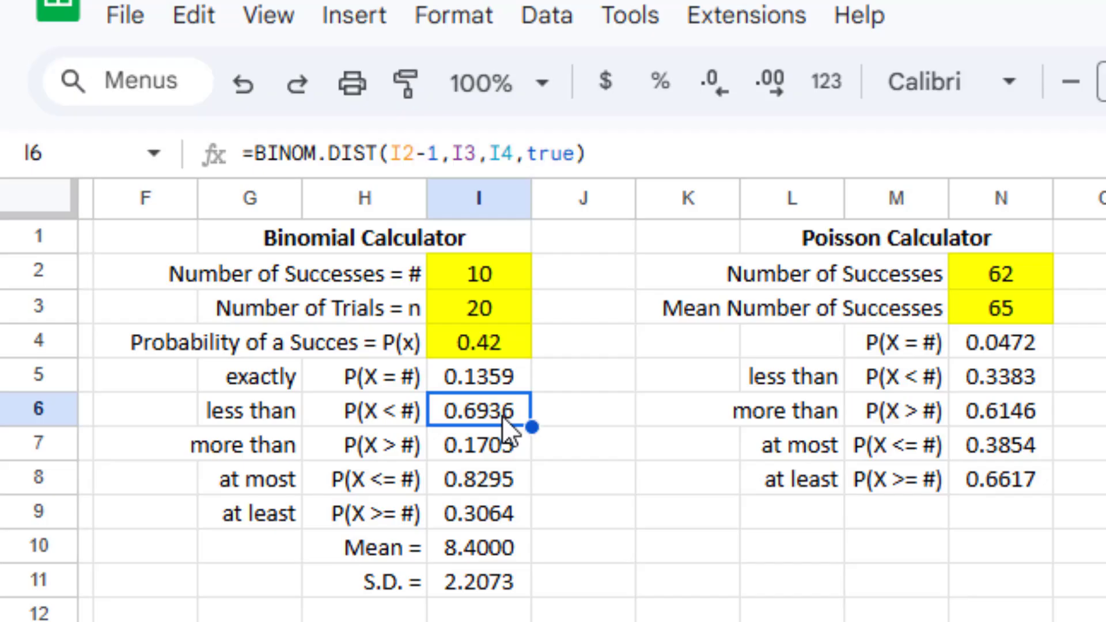
{"action": "left_click_drag", "start_coordinate": [631, 152], "coordinate": [222, 152]}
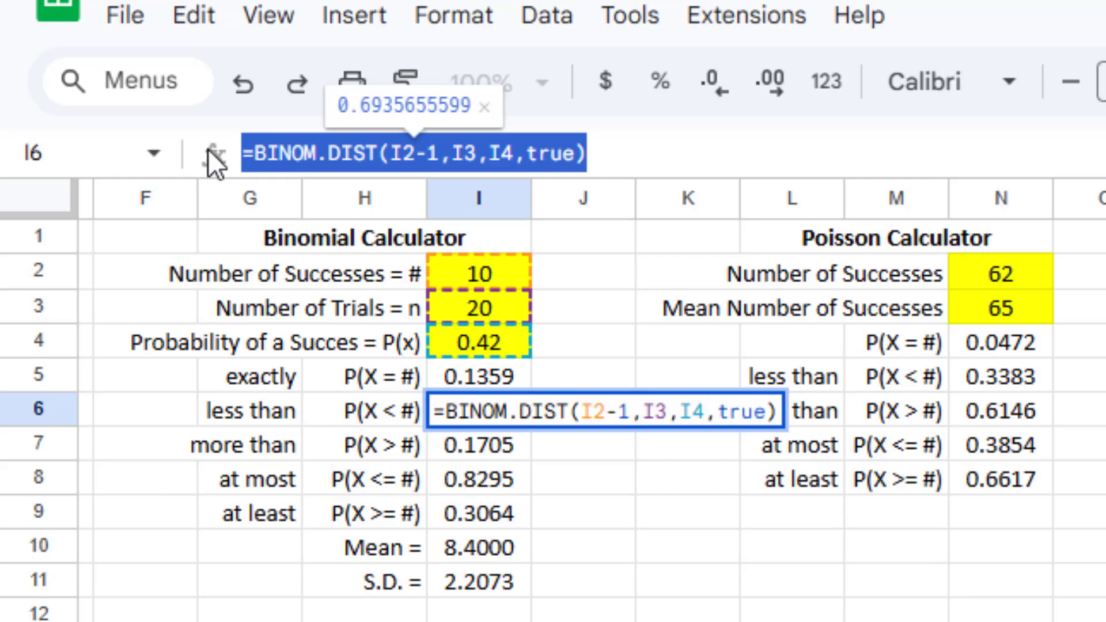
{"action": "key", "text": "Return"}
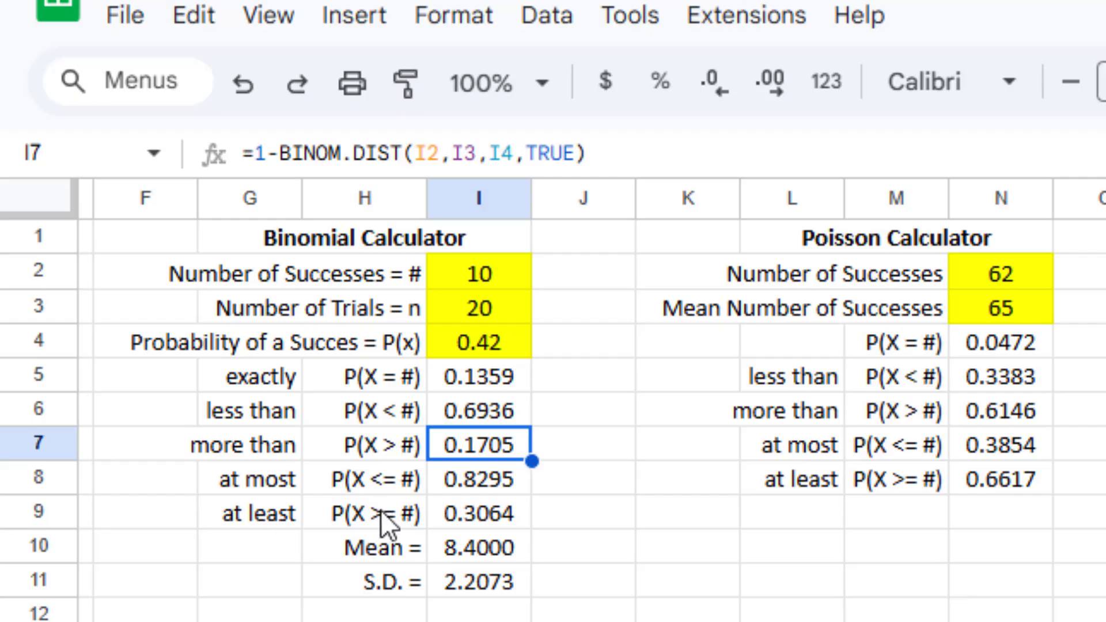
Step: Inspect the 1-BINOM.DIST formulas for the binomial "more than" probability in I7 and the "at least" probability in I9
{"action": "left_click", "coordinate": [472, 510]}
{"action": "left_click", "coordinate": [472, 441]}
{"action": "left_click_drag", "start_coordinate": [612, 151], "coordinate": [207, 148]}
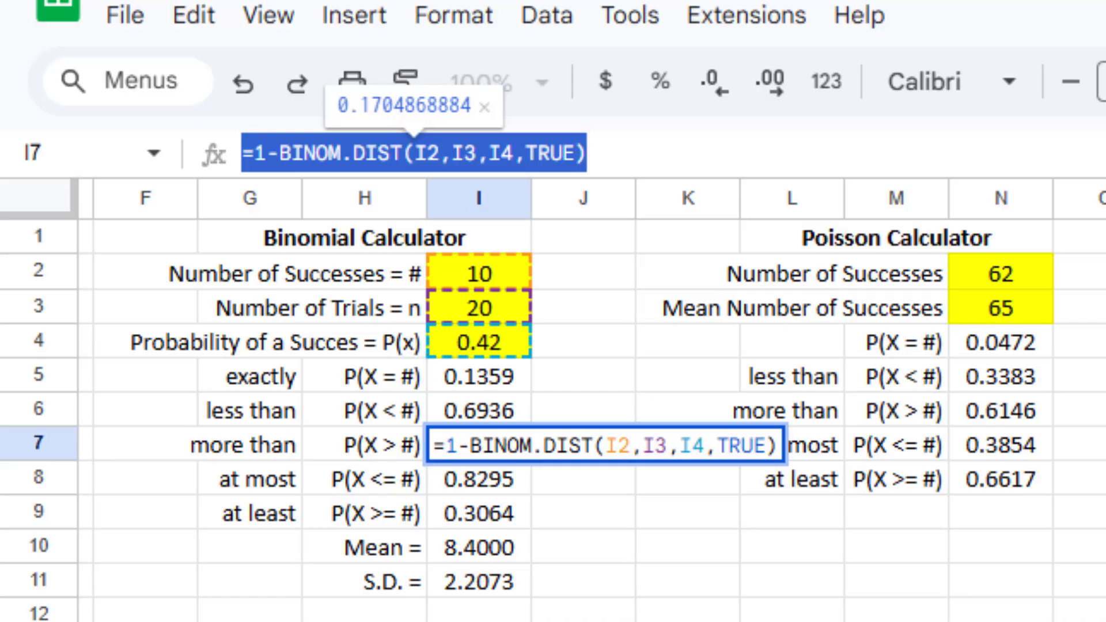
{"action": "key", "text": "Return"}
{"action": "left_click", "coordinate": [494, 521]}
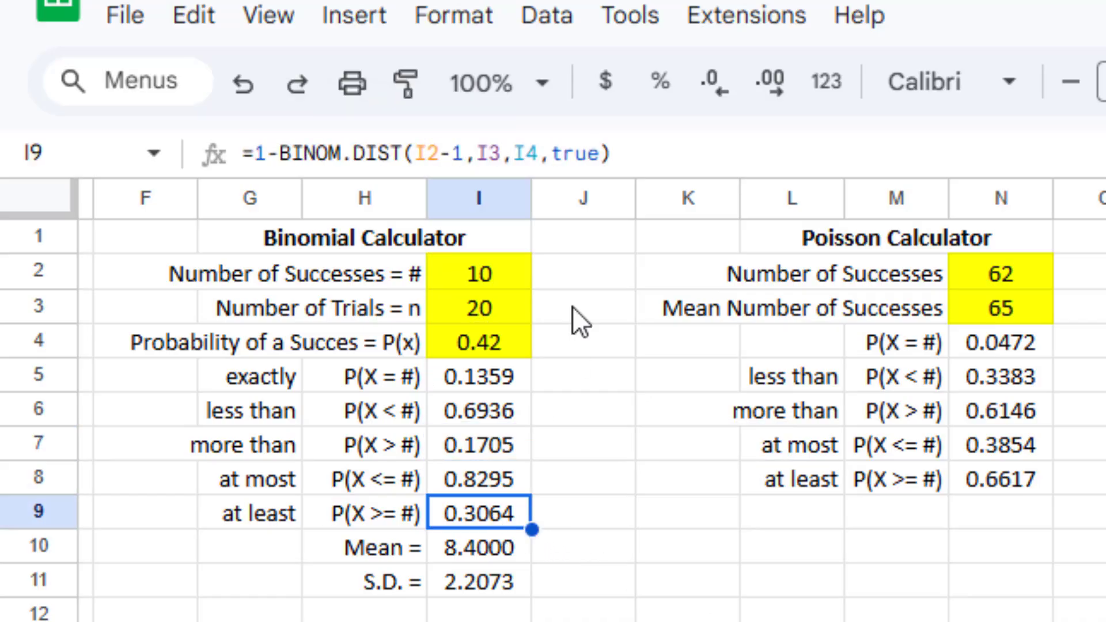
{"action": "left_click_drag", "start_coordinate": [652, 155], "coordinate": [202, 164]}
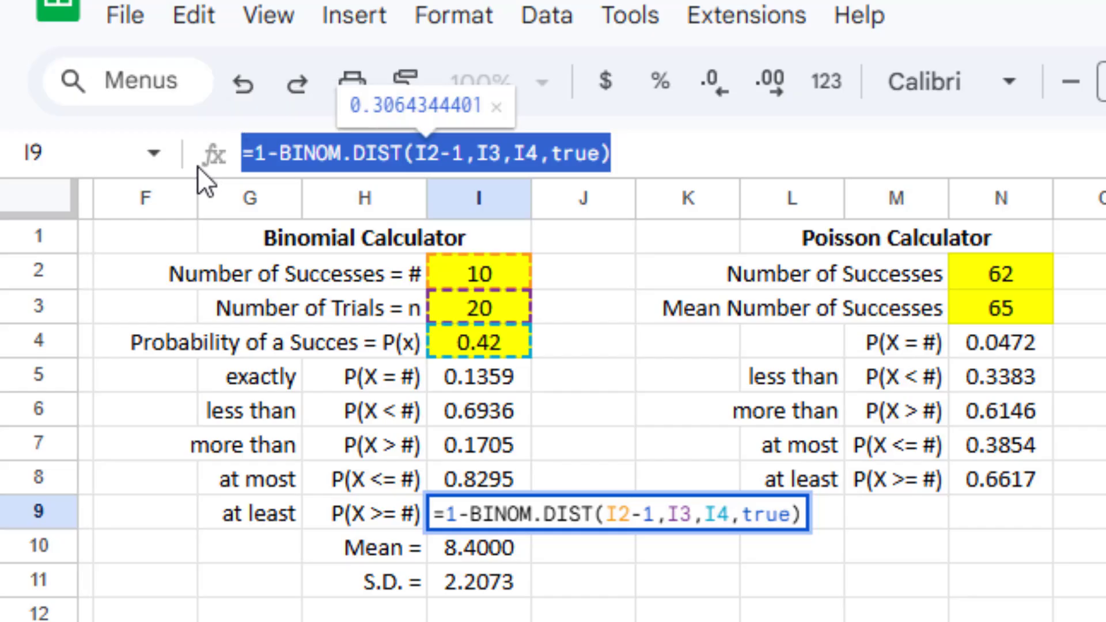
{"action": "key", "text": "Return"}
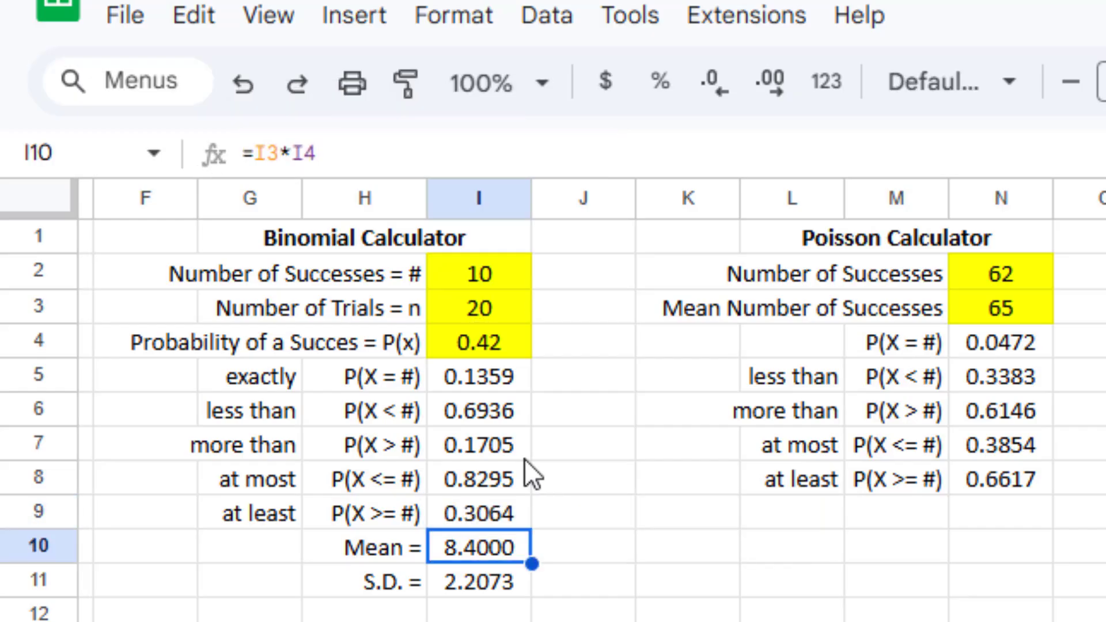
Step: Compare the first argument of the "more than" formula in I7 with that of the "at least" formula in I9
{"action": "left_click", "coordinate": [478, 443]}
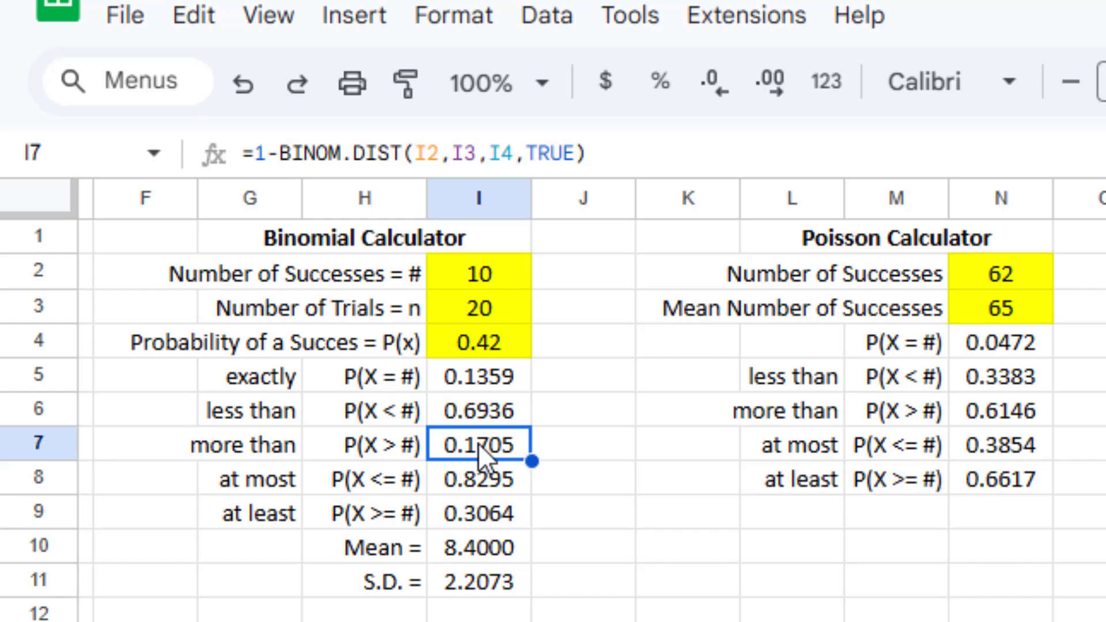
{"action": "triple_click", "coordinate": [617, 144]}
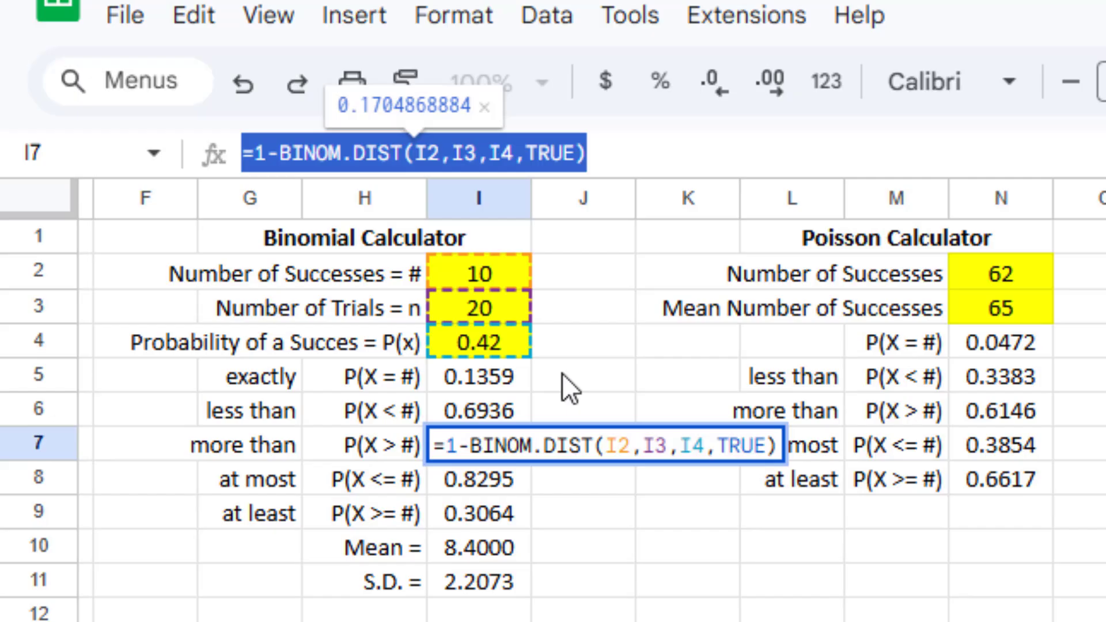
{"action": "key", "text": "Return"}
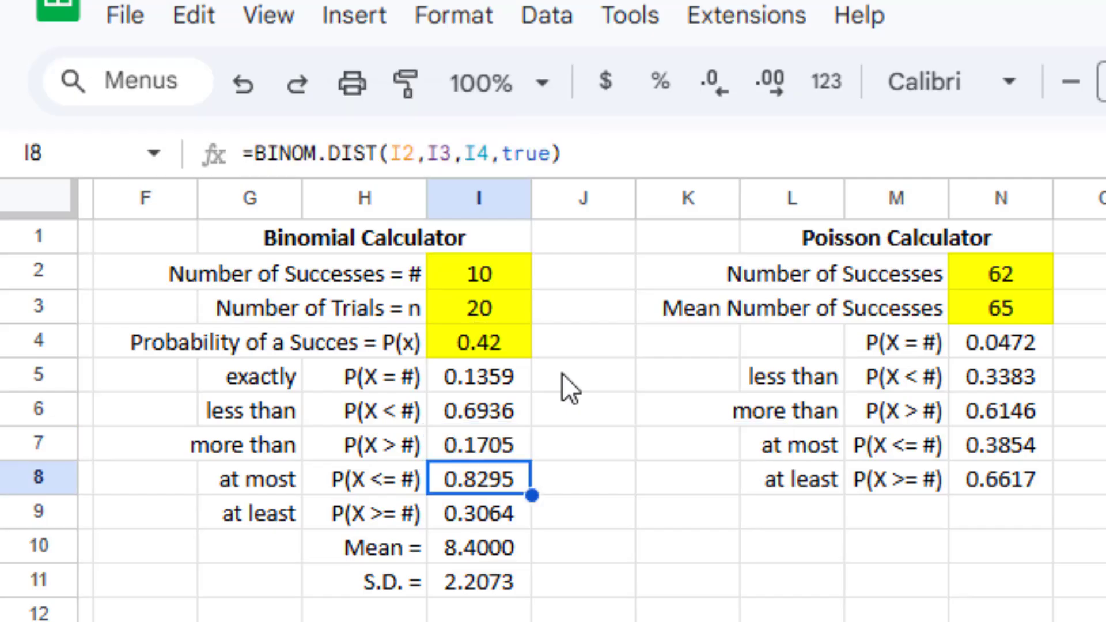
{"action": "key", "text": "Down"}
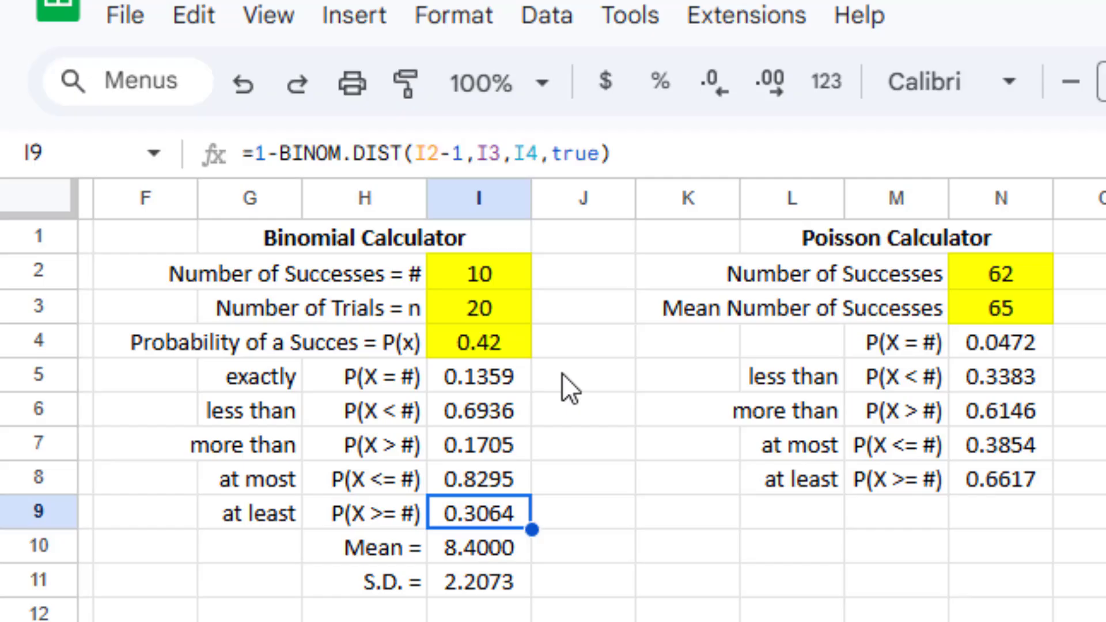
{"action": "left_click_drag", "start_coordinate": [632, 152], "coordinate": [216, 155]}
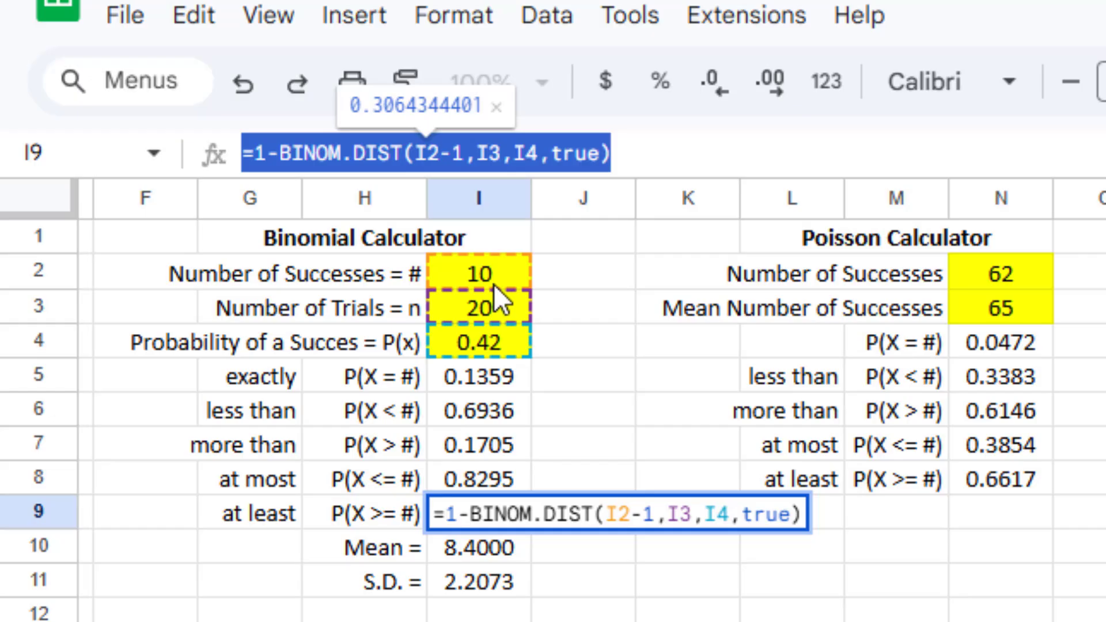
{"action": "key", "text": "Return"}
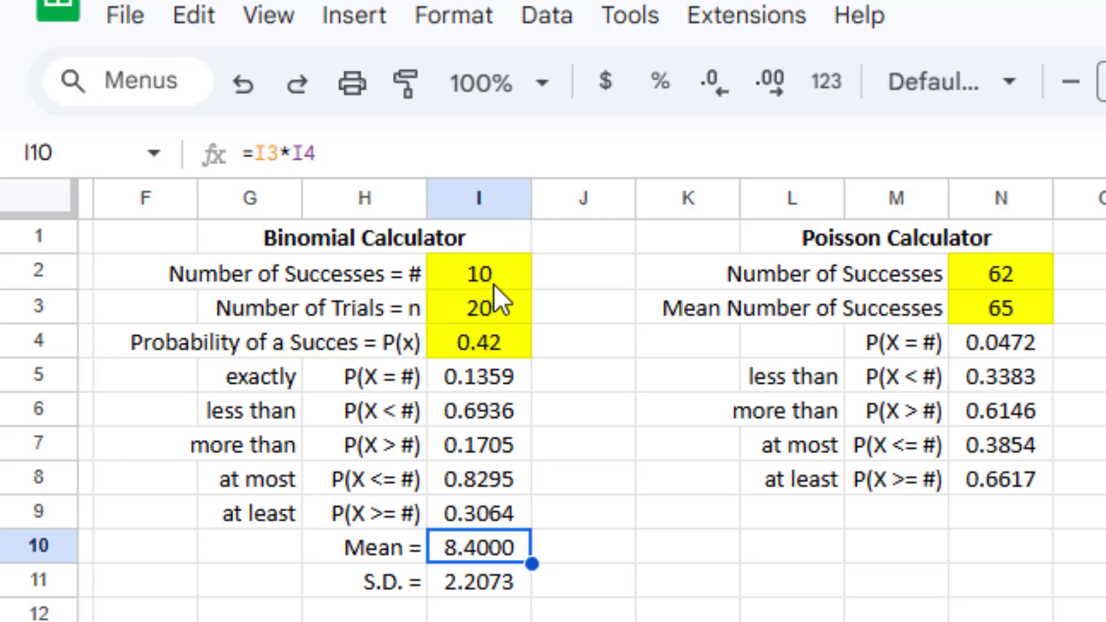
Step: Inspect the SQRT formula that calculates the binomial standard deviation in cell I11
{"action": "key", "text": "Down"}
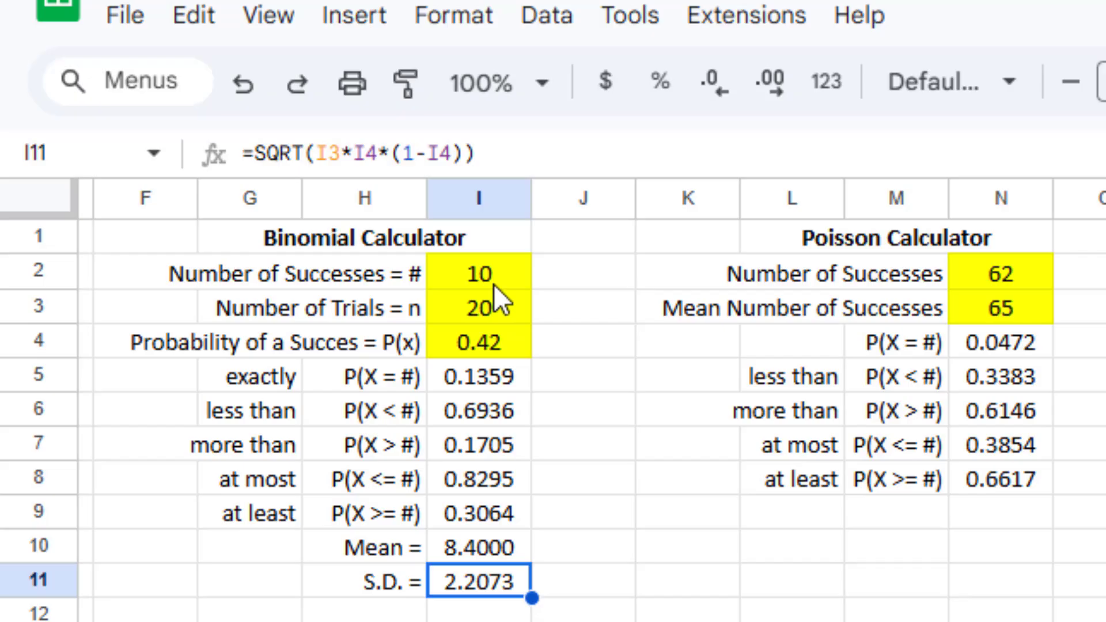
{"action": "left_click_drag", "start_coordinate": [483, 153], "coordinate": [153, 163]}
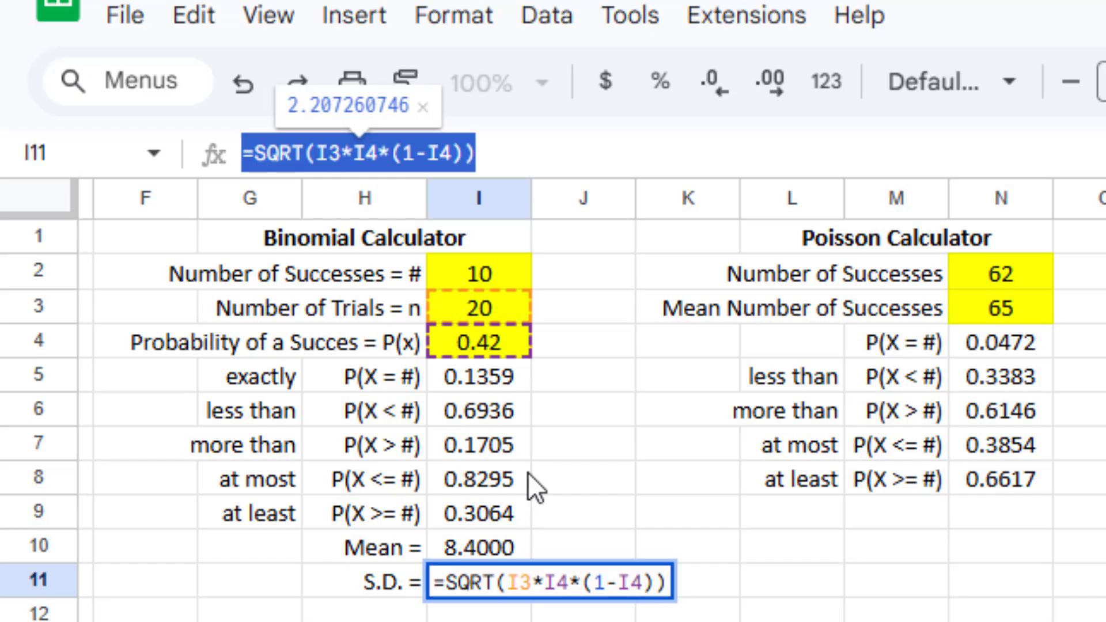
{"action": "key", "text": "Return"}
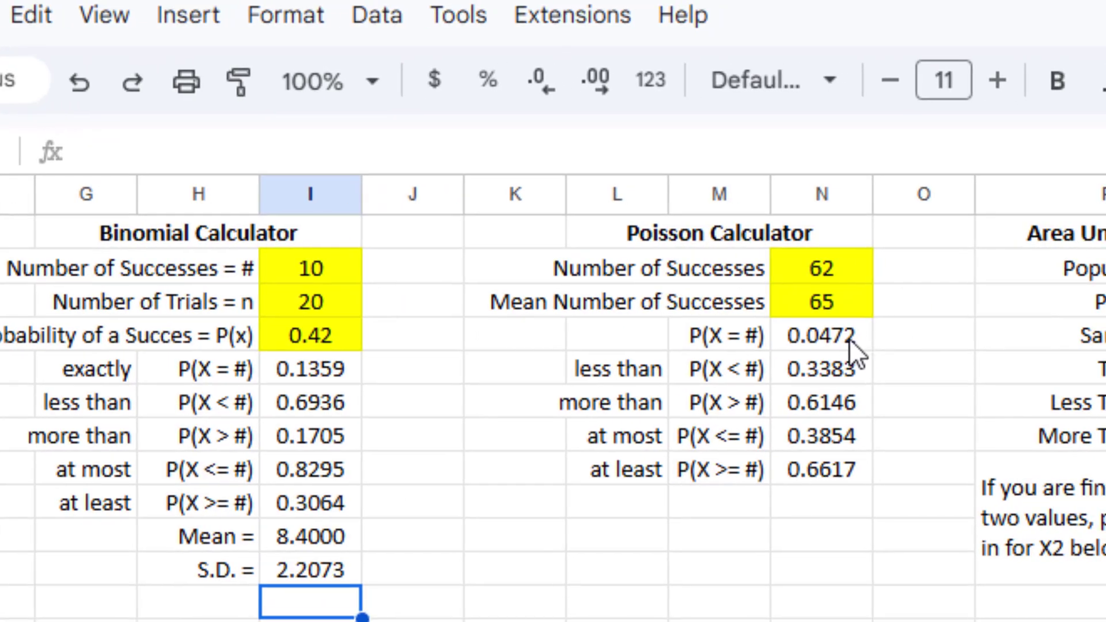
Step: Inspect the POISSON.DIST formula behind the Poisson calculator's P(X = #) probability in cell N4
{"action": "left_click", "coordinate": [849, 338]}
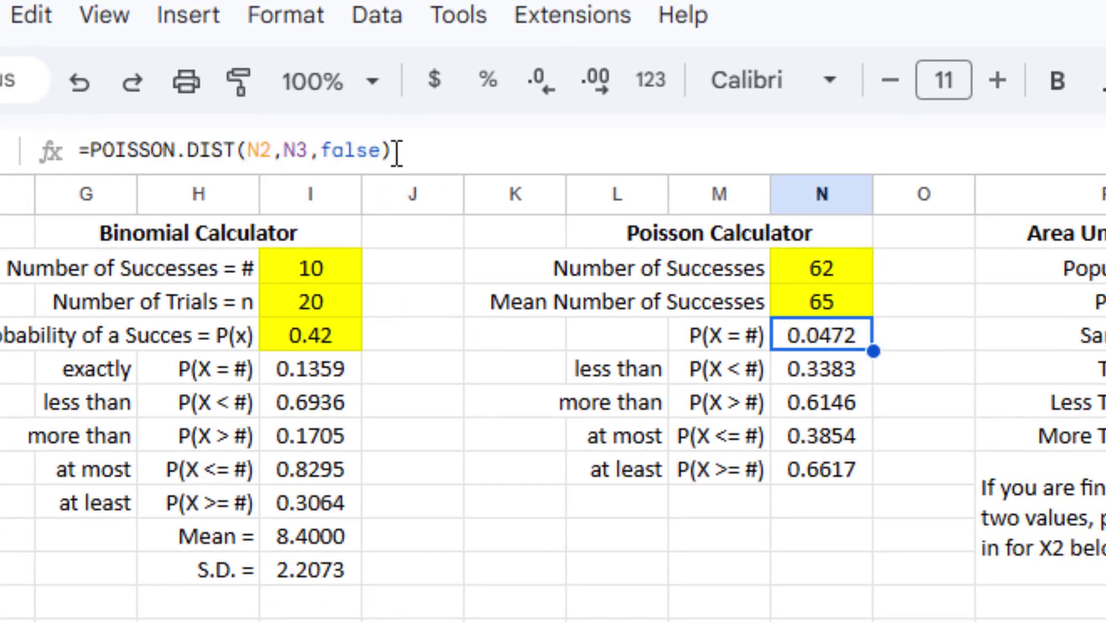
{"action": "left_click_drag", "start_coordinate": [425, 151], "coordinate": [40, 144]}
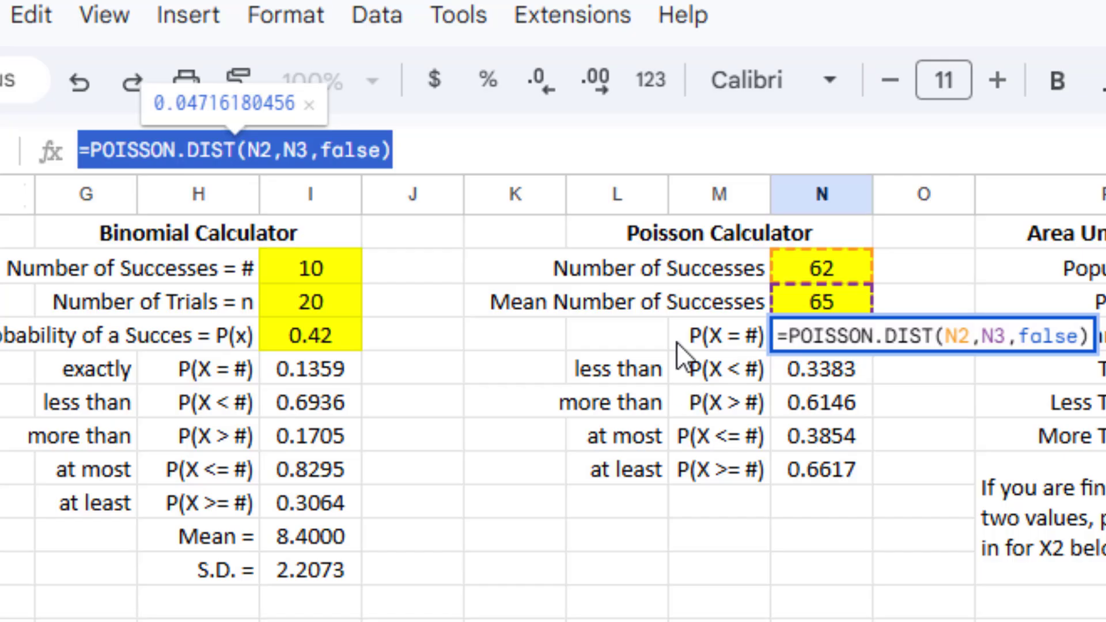
{"action": "key", "text": "Return"}
Step: Set the Poisson calculator's mean number of successes to 60 and its number of successes to 25
{"action": "left_click", "coordinate": [831, 307]}
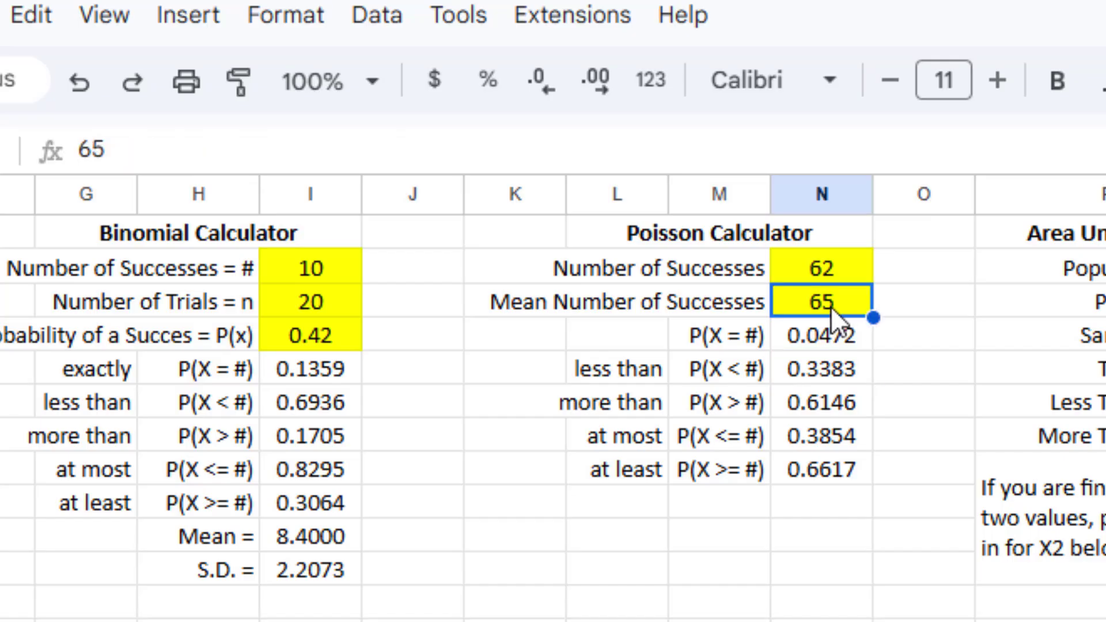
{"action": "type", "text": "60"}
{"action": "key", "text": "Return"}
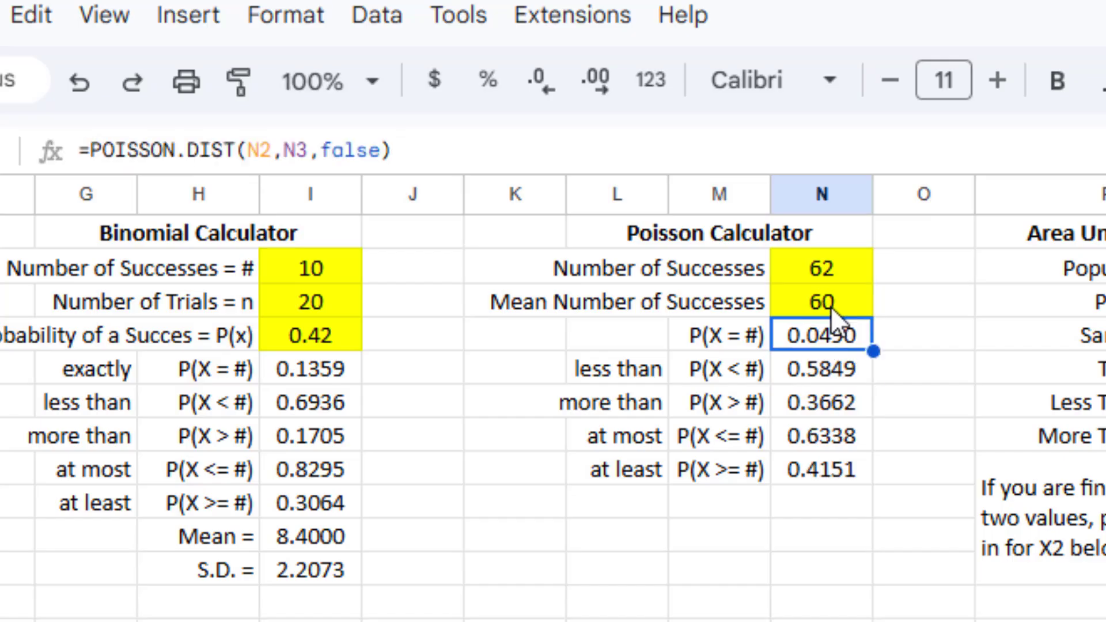
{"action": "left_click", "coordinate": [844, 260]}
{"action": "type", "text": "25"}
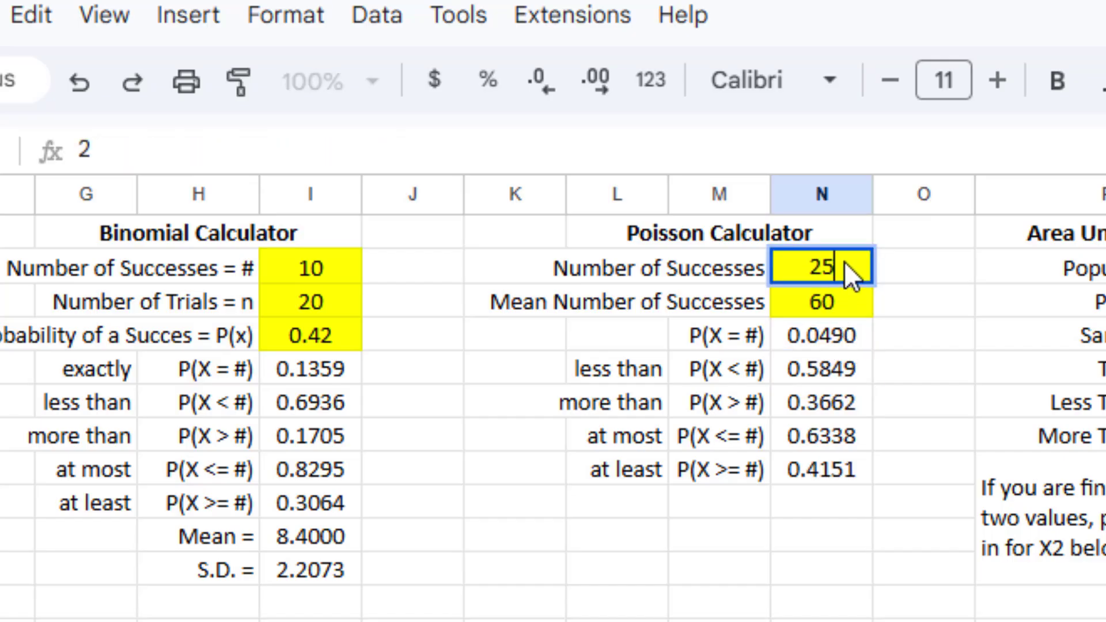
{"action": "key", "text": "Return"}
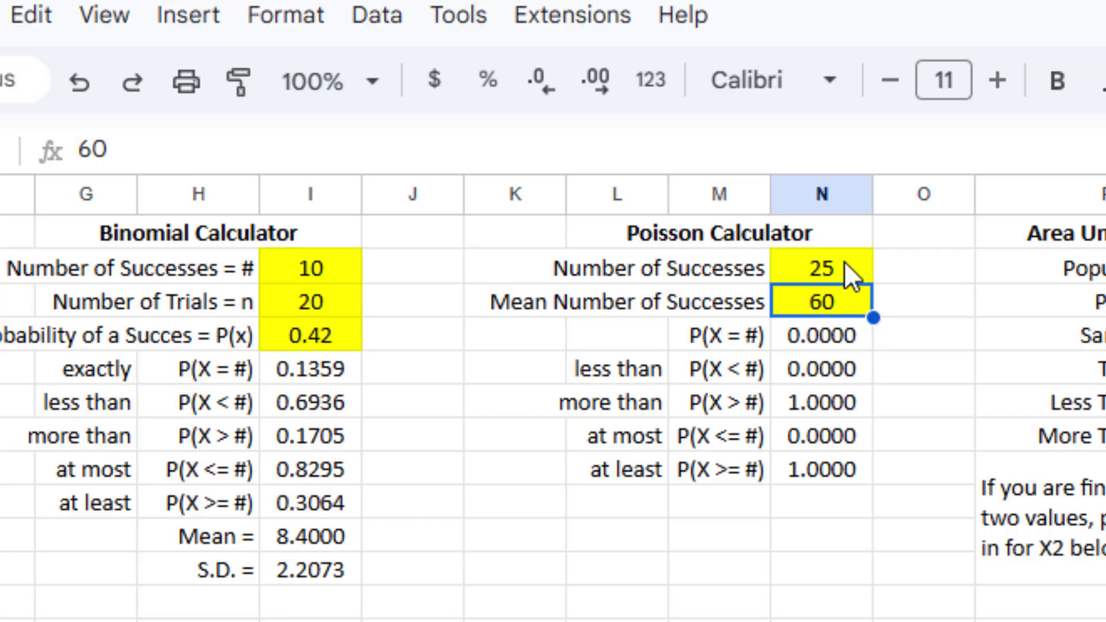
Step: Set the Poisson calculator's number of successes in N2 to 35
{"action": "left_click", "coordinate": [844, 261]}
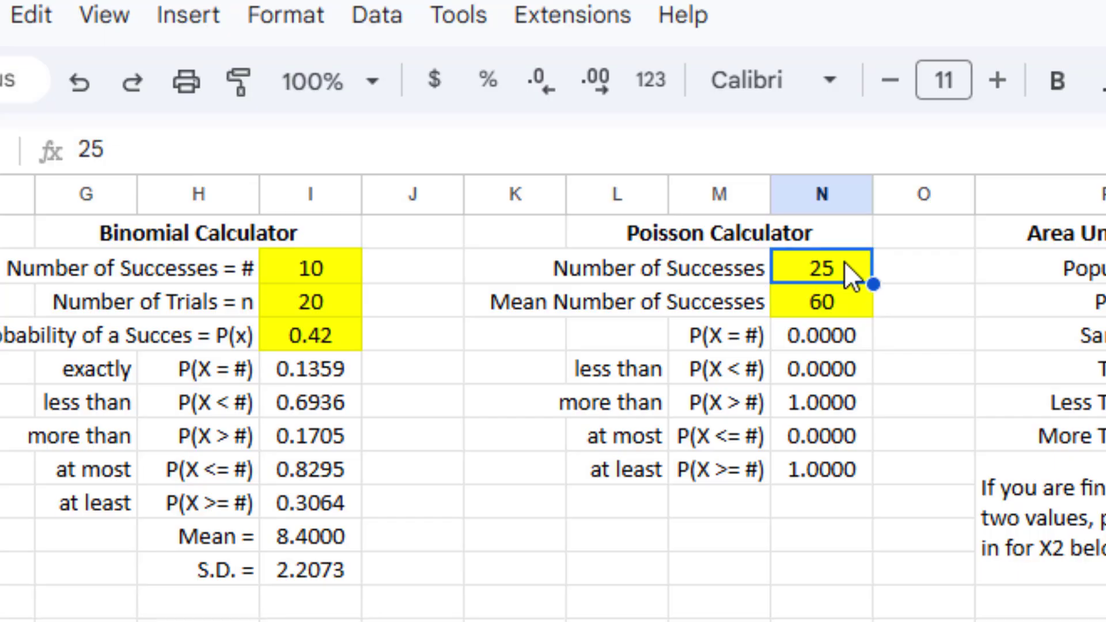
{"action": "type", "text": "35"}
{"action": "key", "text": "Return"}
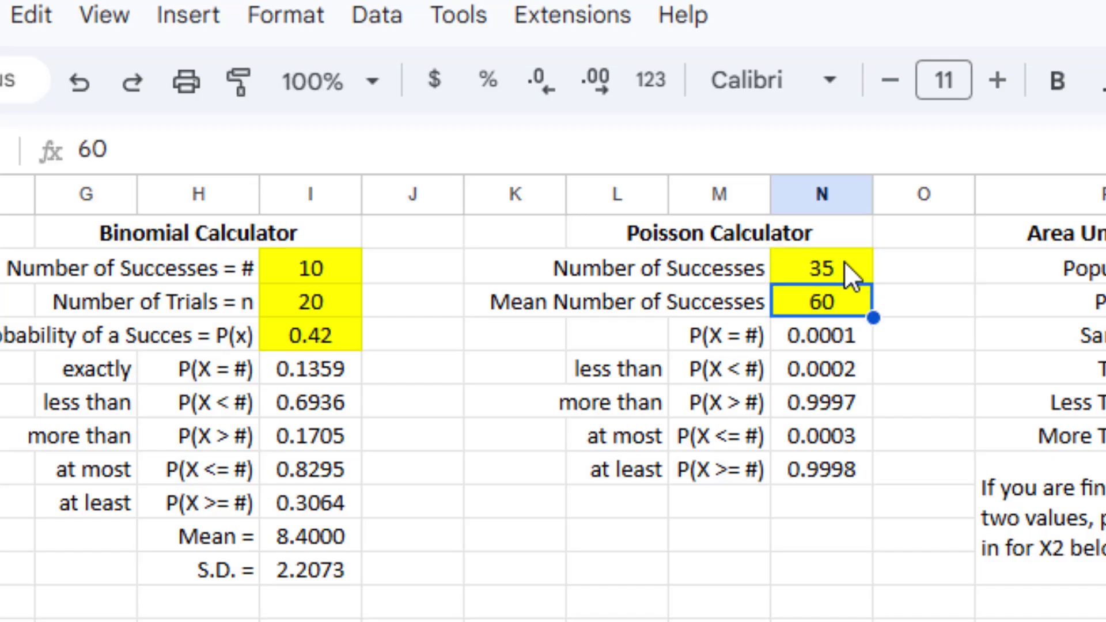
Step: Set the Poisson calculator's number of successes in N2 to 40
{"action": "left_click", "coordinate": [844, 261]}
{"action": "type", "text": "40"}
{"action": "key", "text": "Return"}
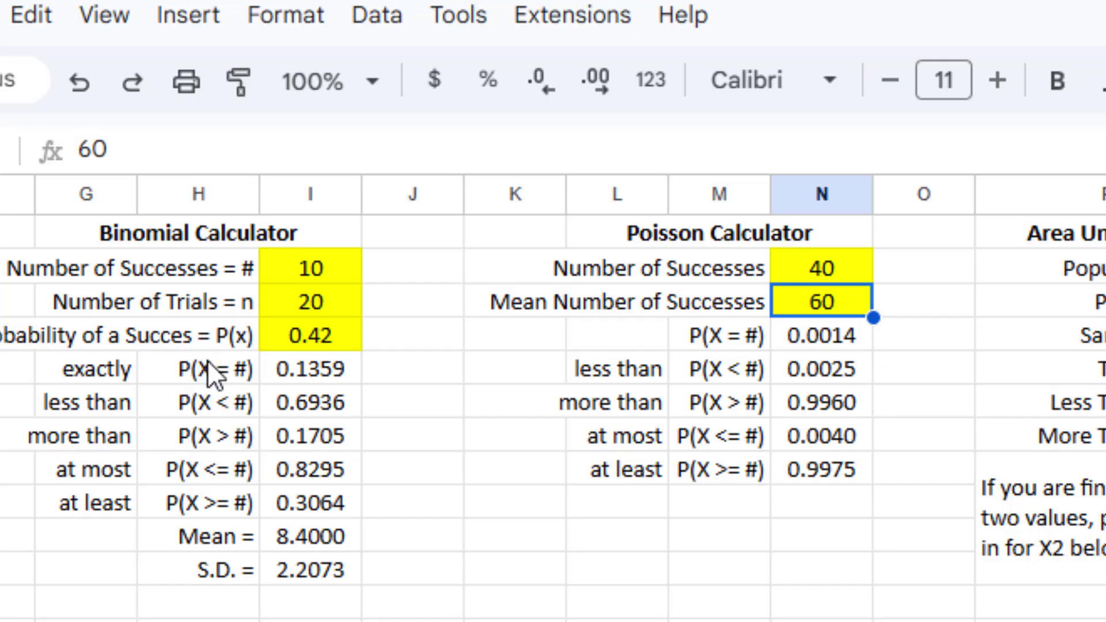
Step: Compare the Poisson formulas in N4, N5 and N6 with the binomial "less than" and "more than" formulas in I6 and I7
{"action": "left_click", "coordinate": [830, 334]}
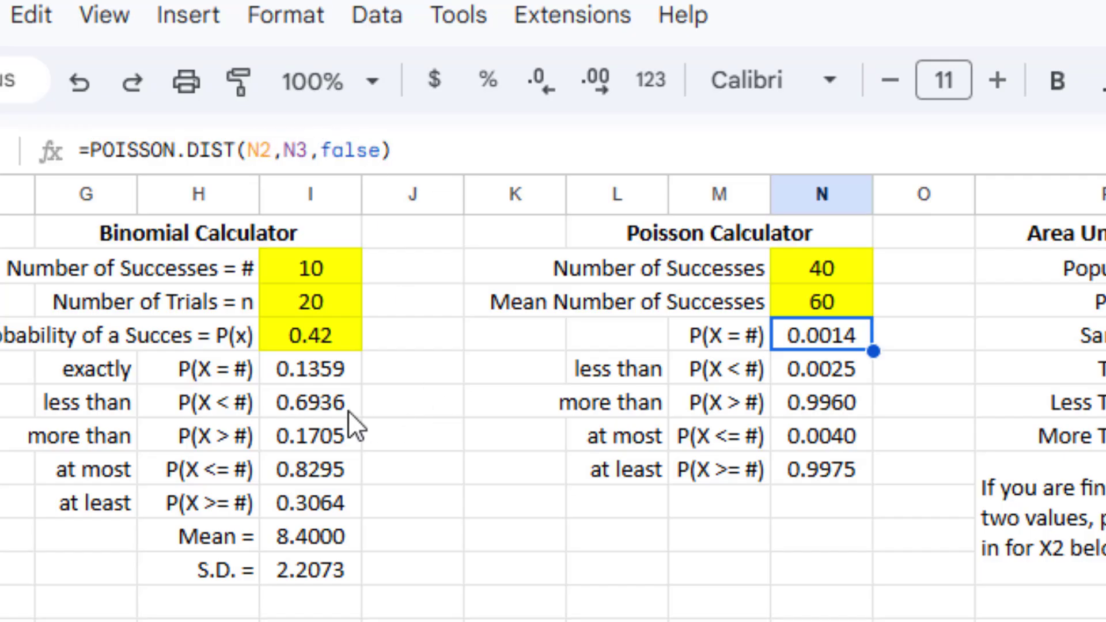
{"action": "left_click", "coordinate": [315, 398]}
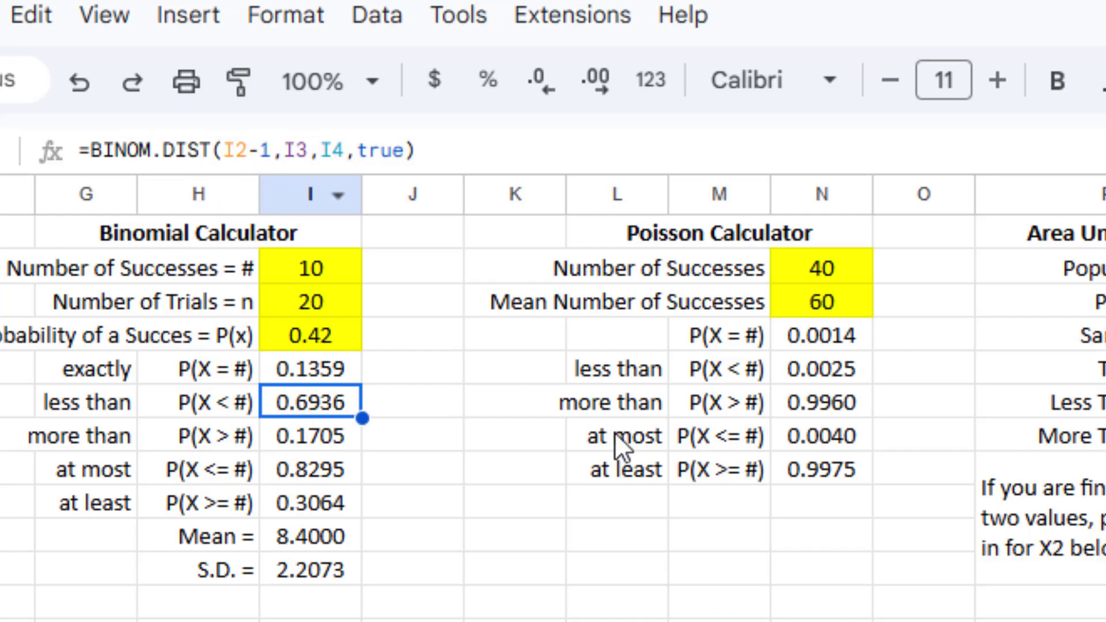
{"action": "left_click", "coordinate": [824, 365]}
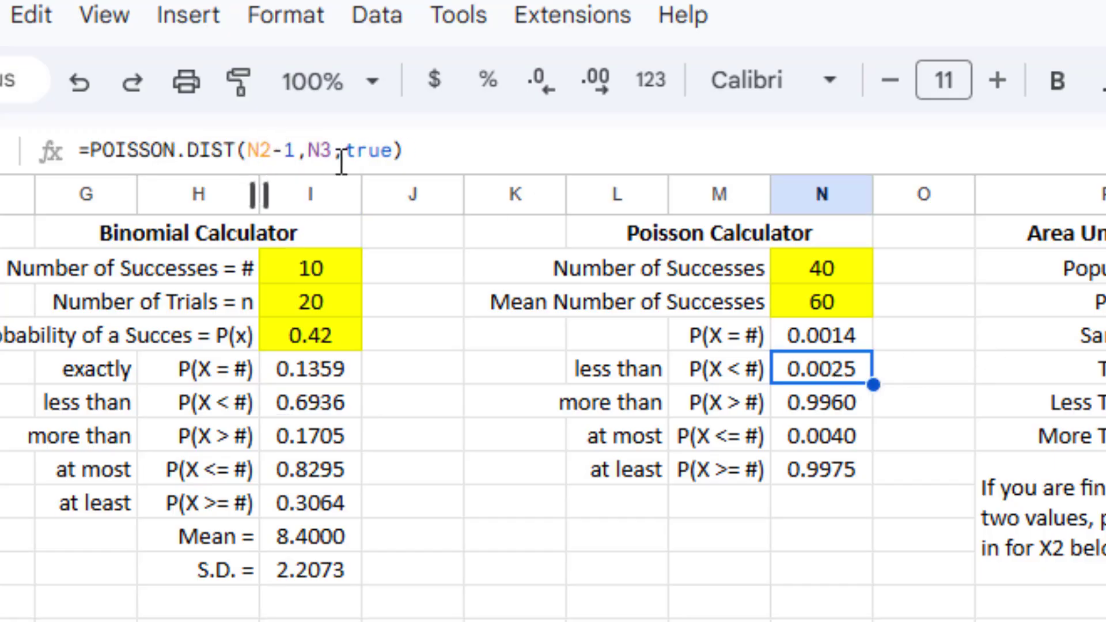
{"action": "left_click", "coordinate": [296, 441]}
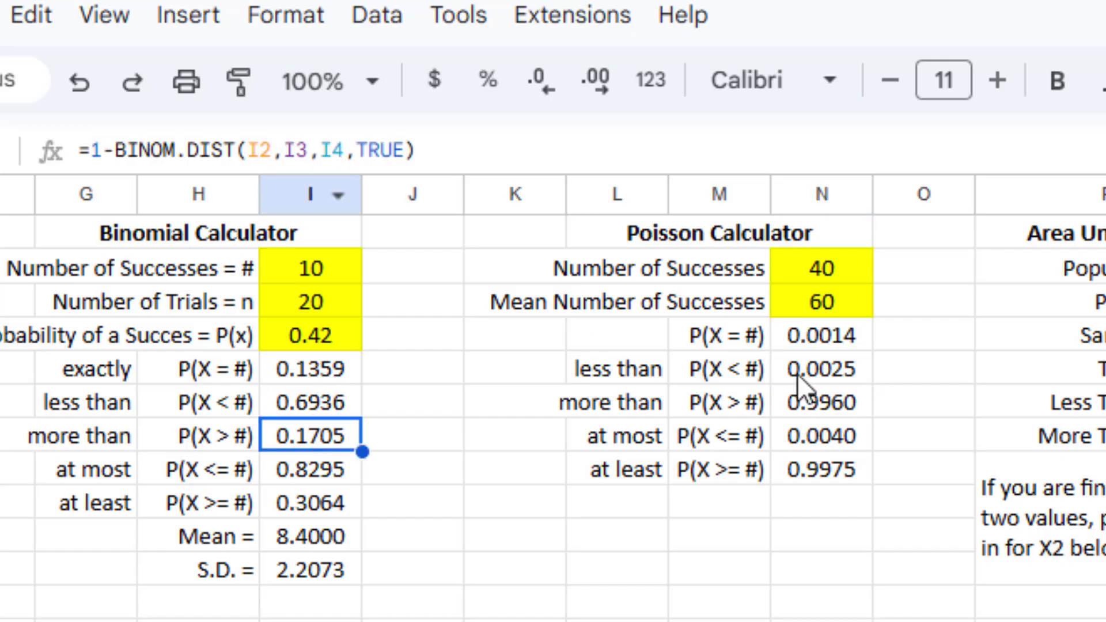
{"action": "left_click", "coordinate": [835, 402]}
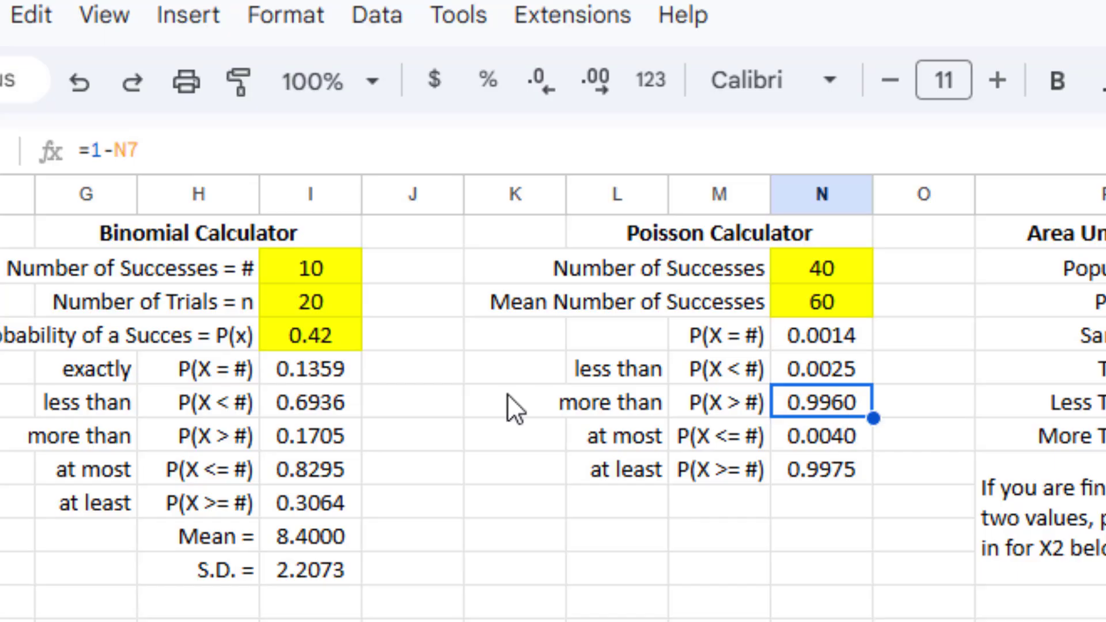
Step: Compare the binomial "less than" formula in I6 with "at least" in I9, and examine the "more than" and "at most" pair in I7:I8
{"action": "left_click", "coordinate": [326, 403]}
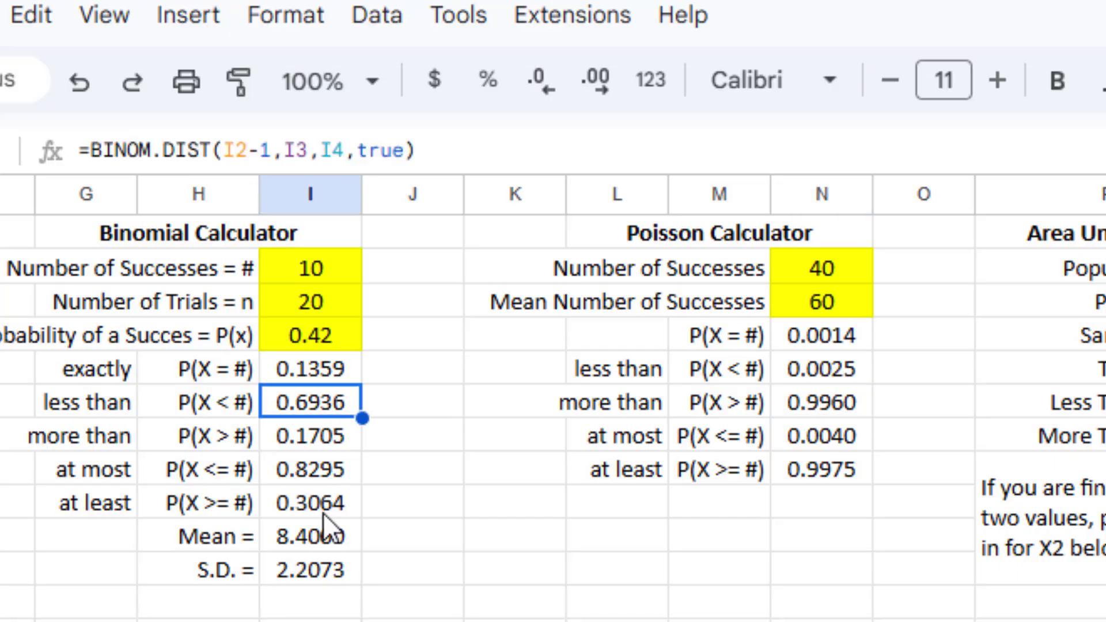
{"action": "left_click", "coordinate": [325, 514]}
{"action": "left_click", "coordinate": [321, 396]}
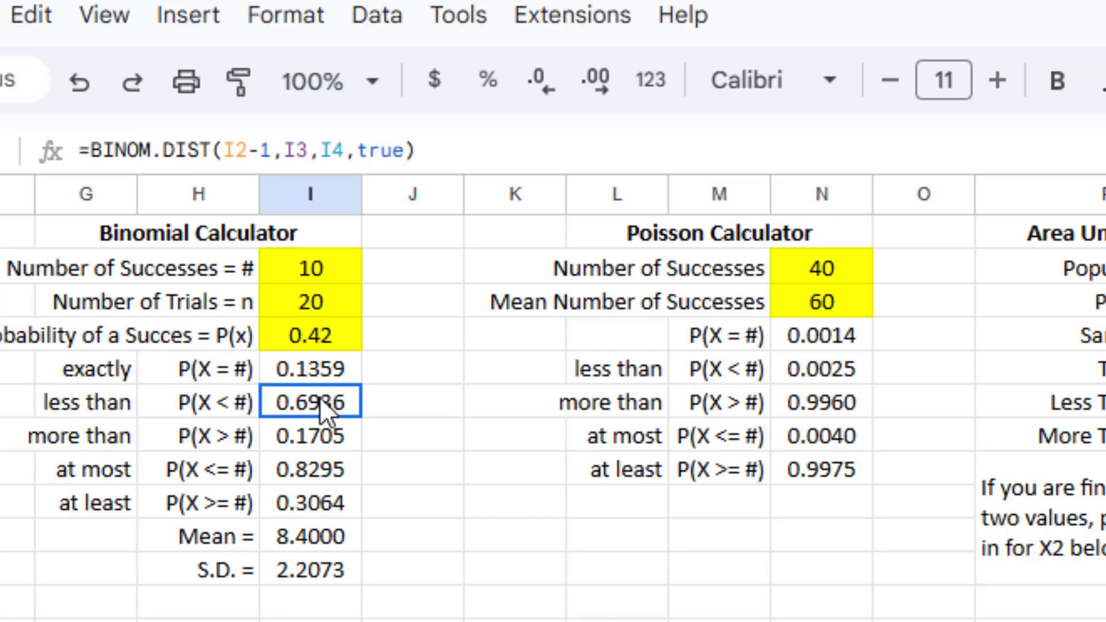
{"action": "left_click", "coordinate": [323, 510]}
{"action": "left_click", "coordinate": [320, 407]}
{"action": "left_click", "coordinate": [320, 507]}
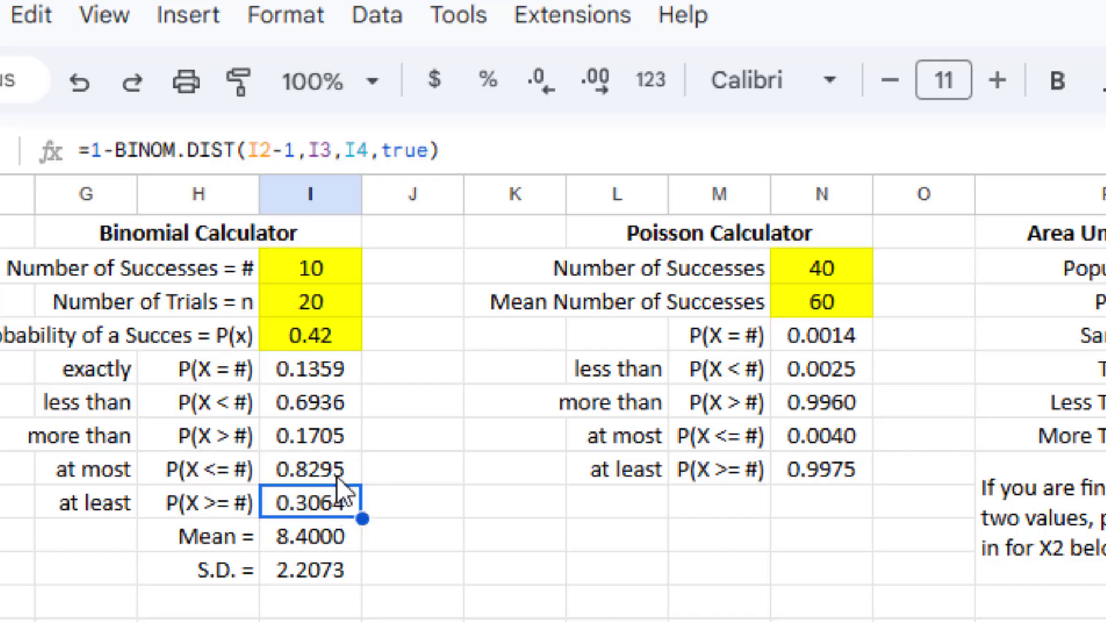
{"action": "left_click_drag", "start_coordinate": [342, 441], "coordinate": [341, 458]}
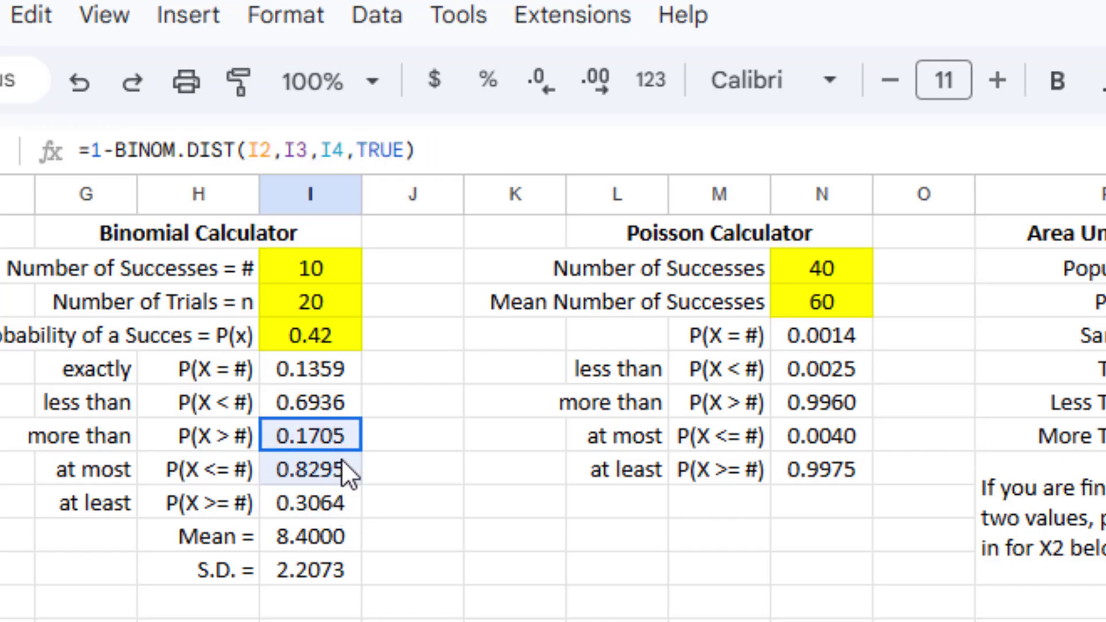
{"action": "left_click", "coordinate": [428, 464]}
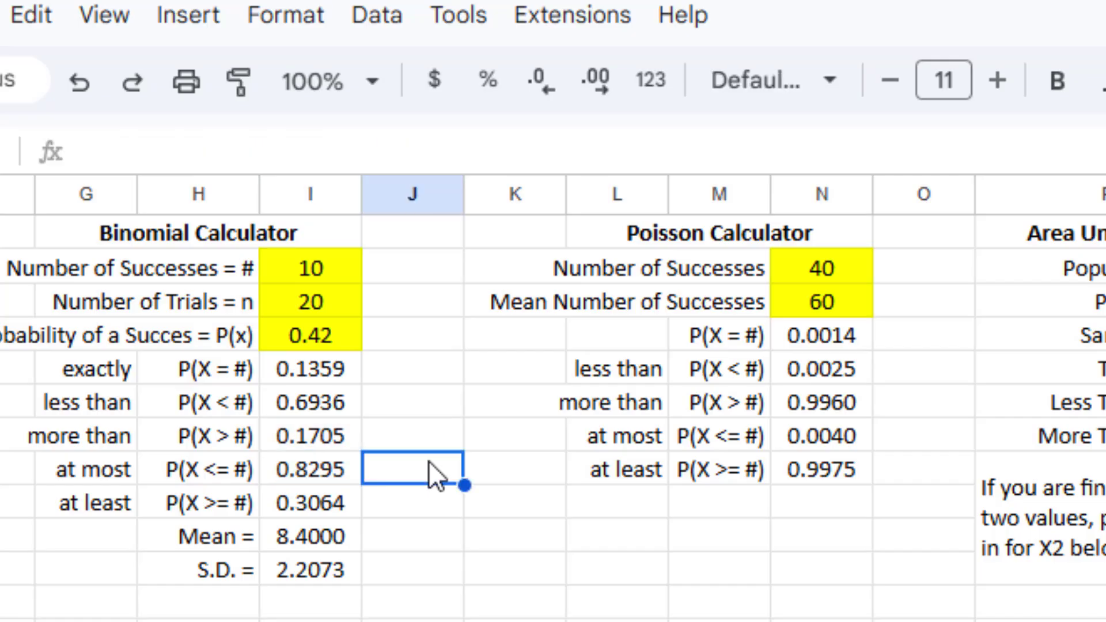
Step: Inspect the Poisson "more than", "at most" and "at least" formulas in N6:N8, comparing them with the binomial "at least" formula in I9
{"action": "left_click", "coordinate": [829, 404]}
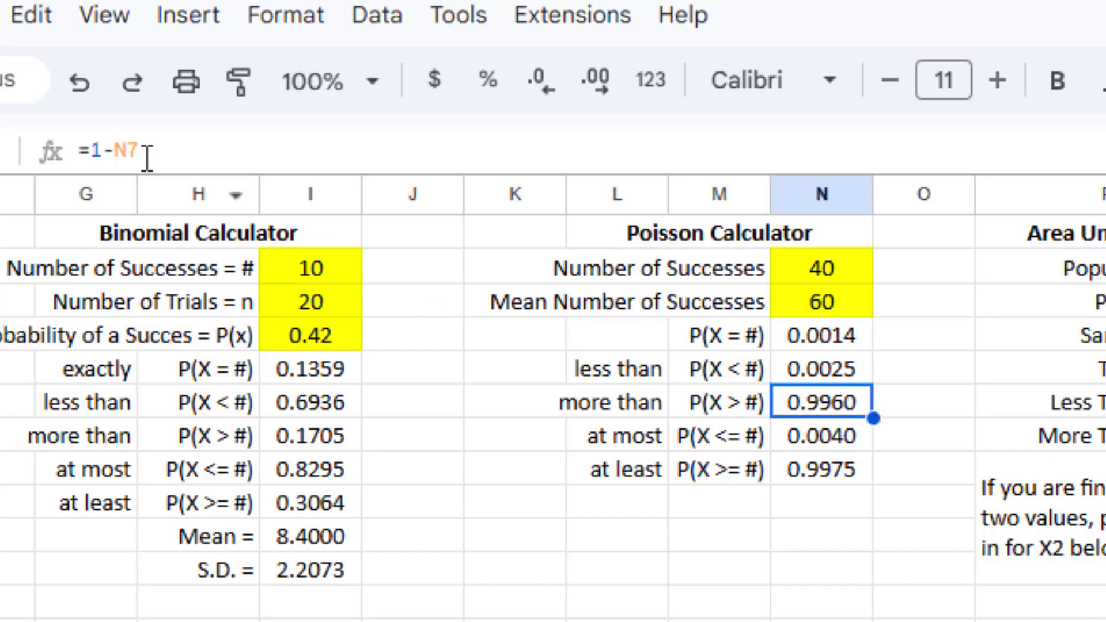
{"action": "left_click", "coordinate": [820, 437]}
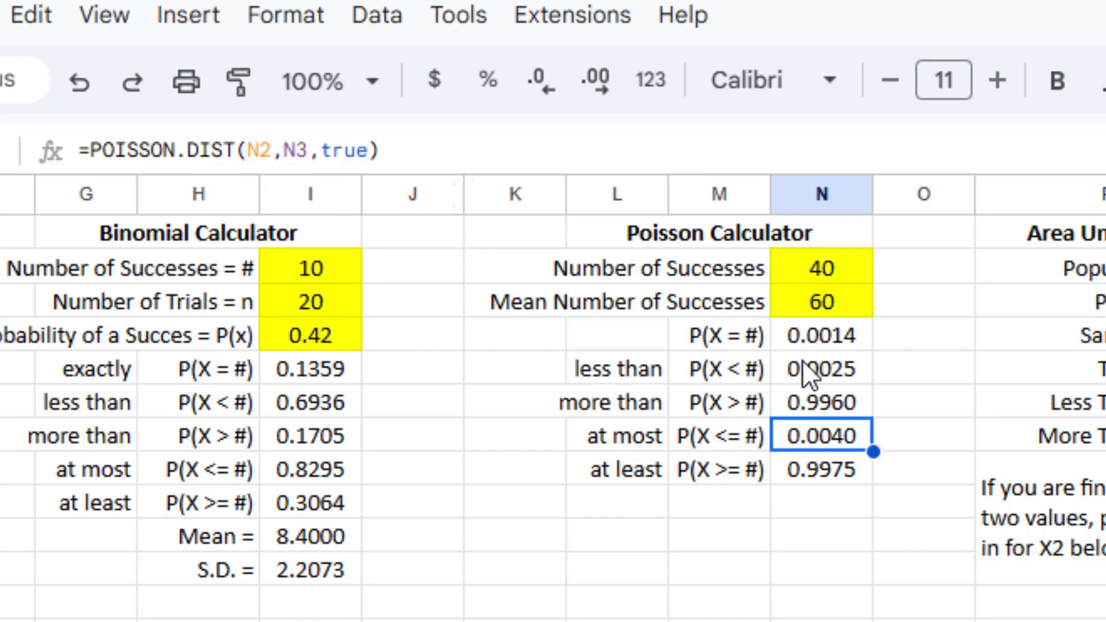
{"action": "left_click", "coordinate": [849, 398]}
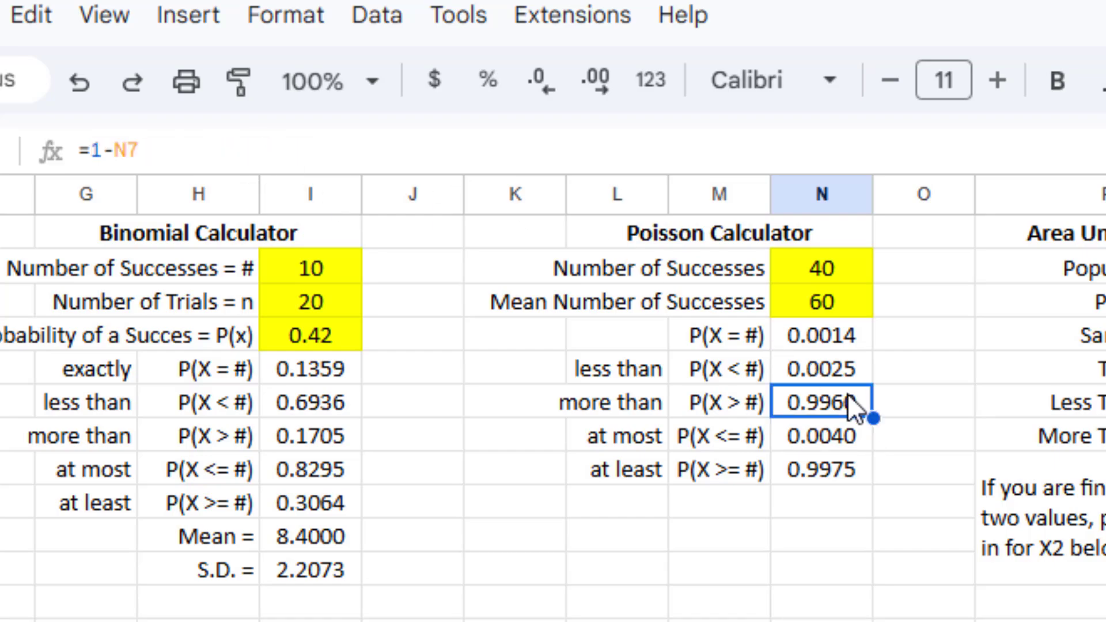
{"action": "left_click", "coordinate": [280, 500]}
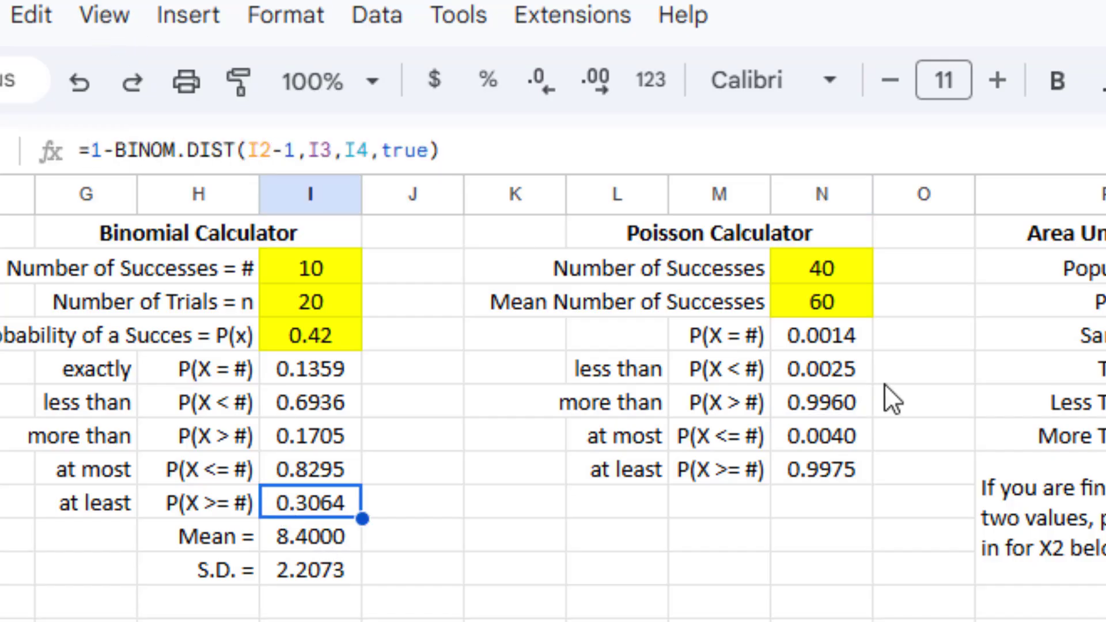
{"action": "left_click", "coordinate": [834, 465]}
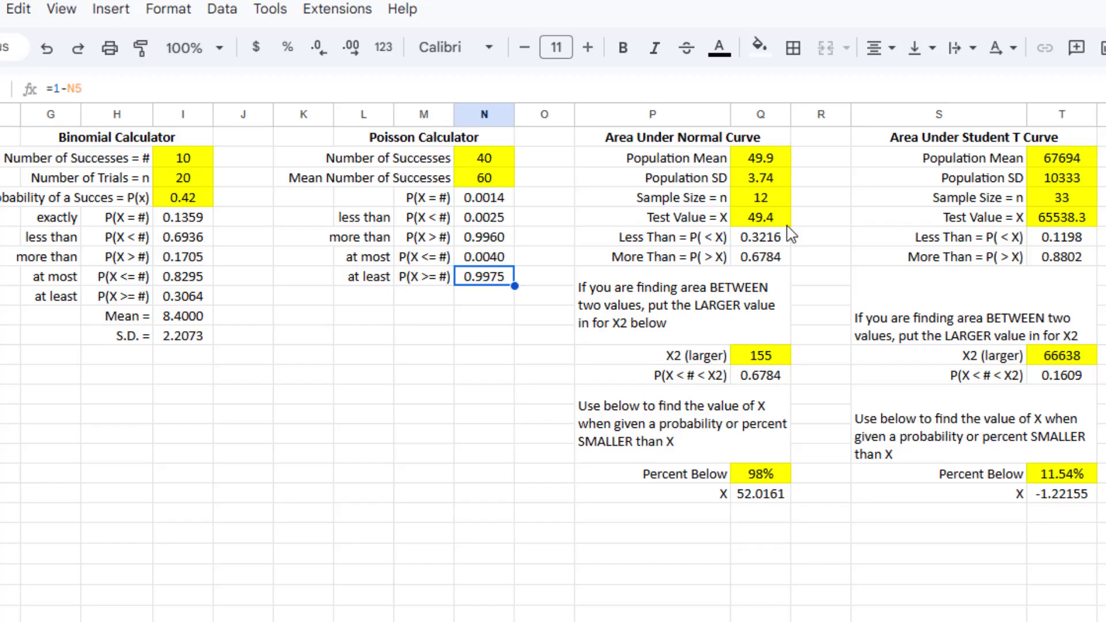
Step: Examine the normal curve's NORM.DIST "Less Than" formula in Q6 against the Student T curve's T.DIST formula in T6
{"action": "left_click", "coordinate": [763, 241]}
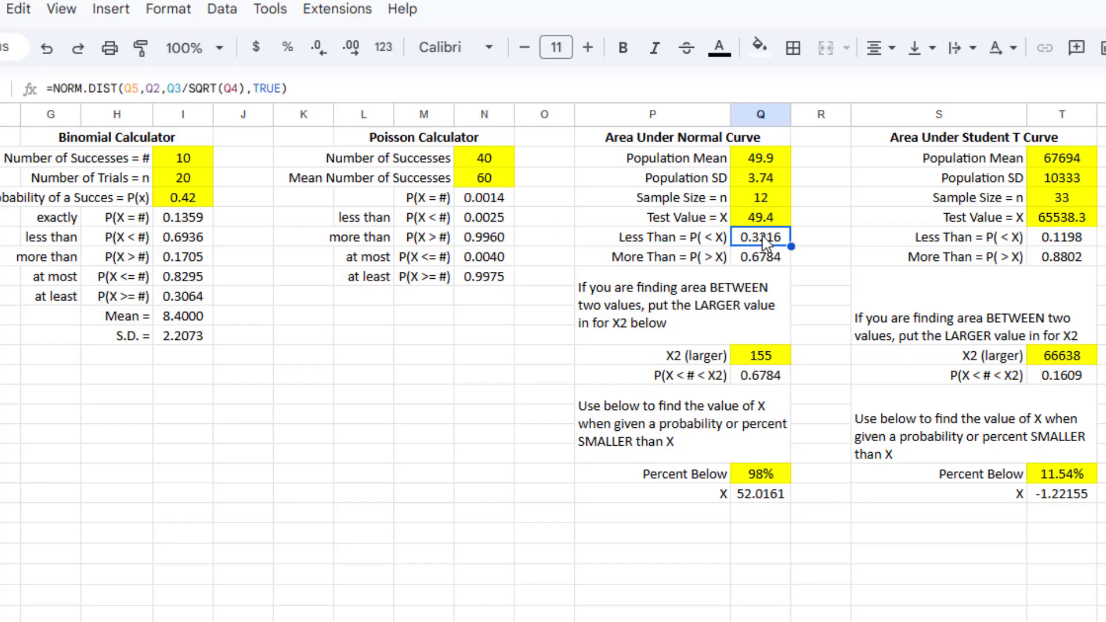
{"action": "left_click", "coordinate": [1059, 245]}
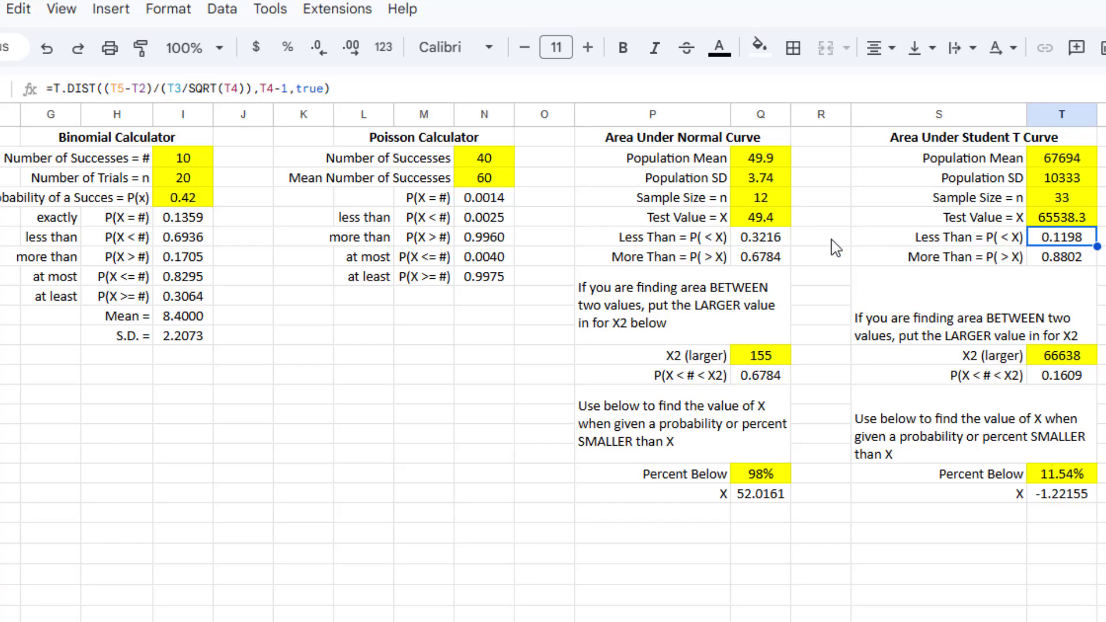
{"action": "left_click", "coordinate": [766, 242]}
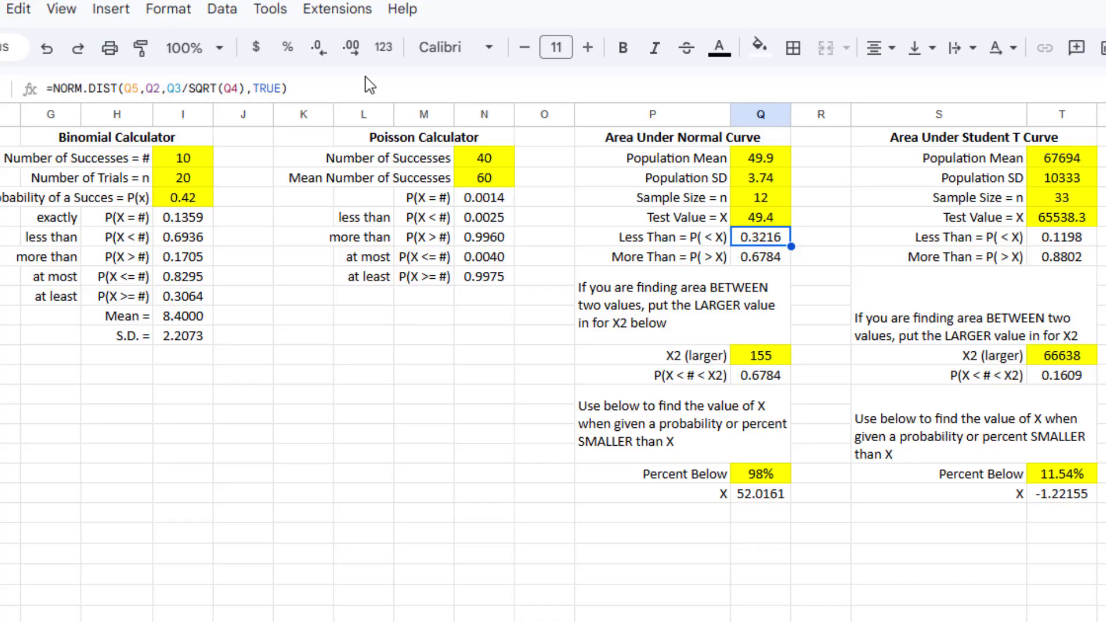
{"action": "triple_click", "coordinate": [312, 87]}
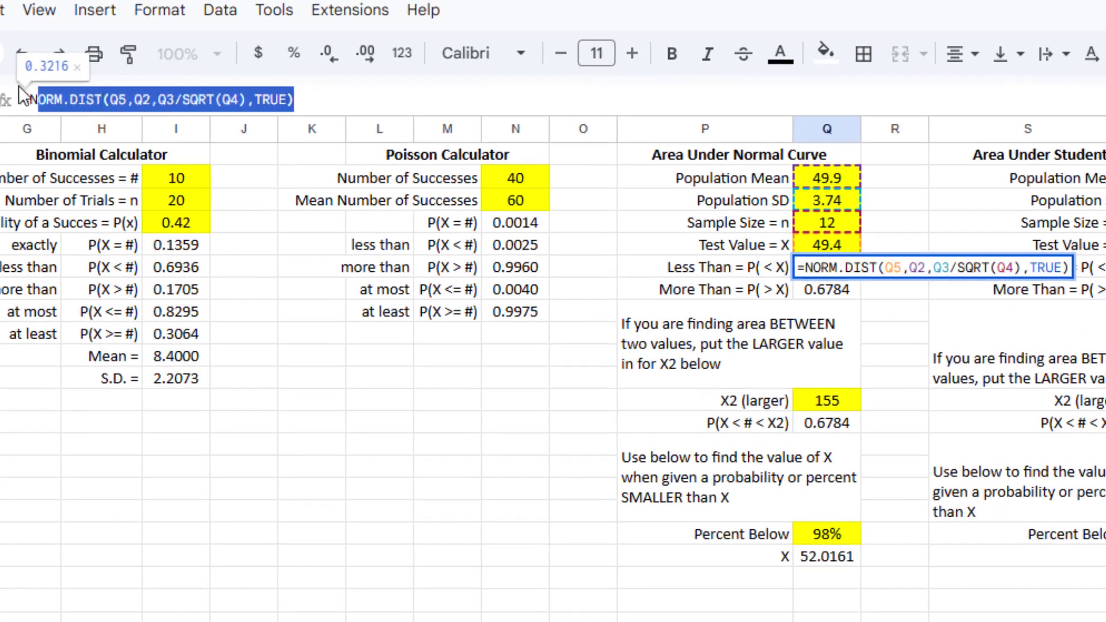
{"action": "left_click_drag", "start_coordinate": [18, 85], "coordinate": [12, 85]}
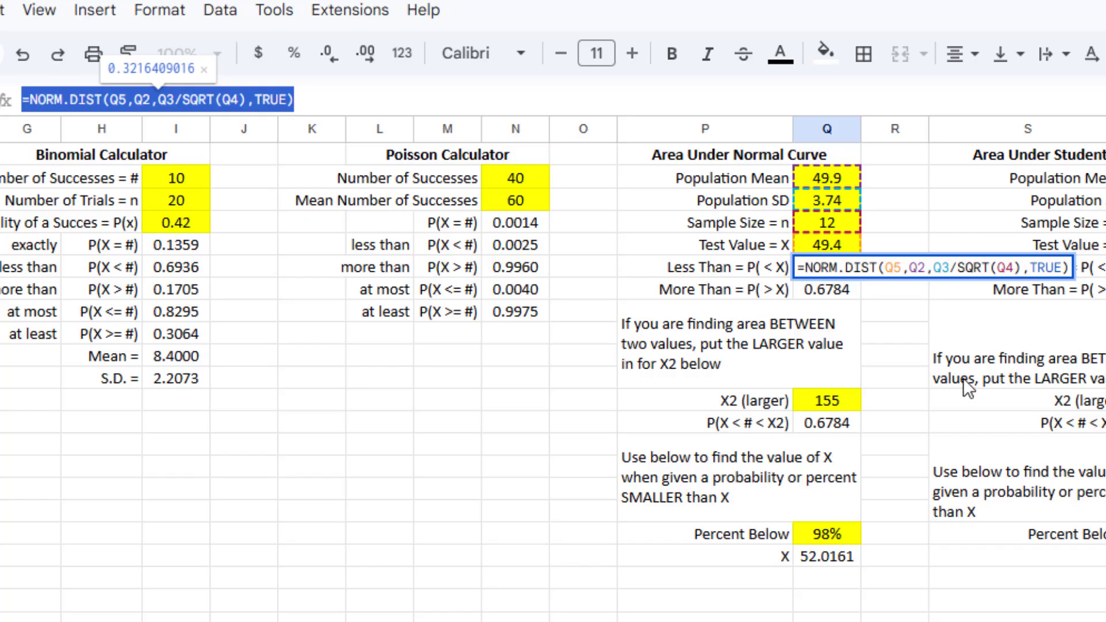
{"action": "key", "text": "Return"}
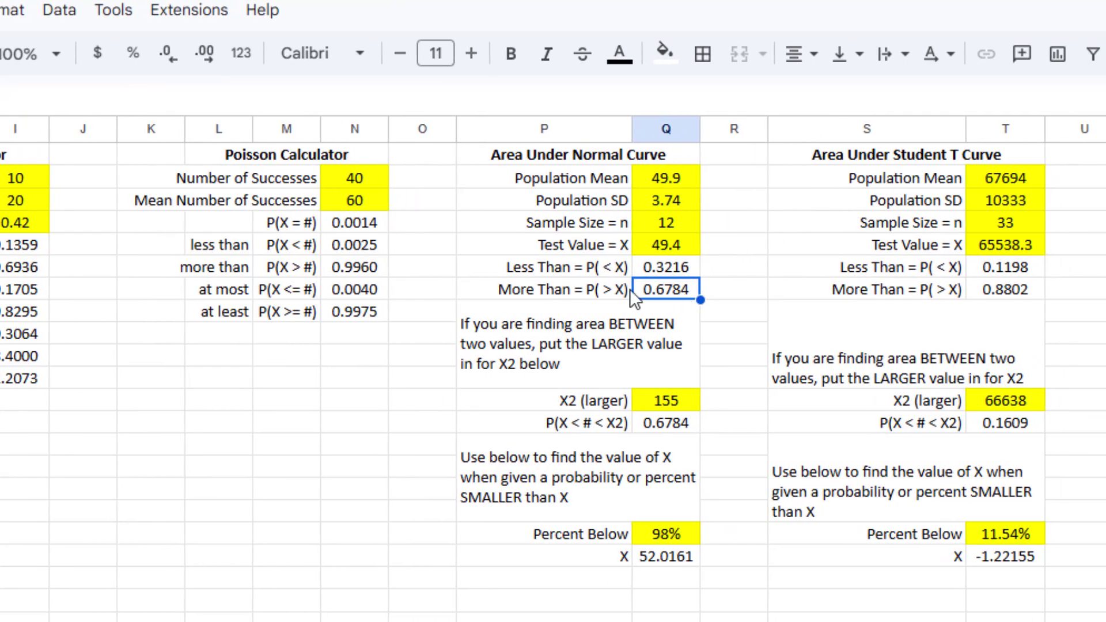
Step: Inspect the normal curve's "More Than" formula in Q7 and its relation to the "Less Than" probability in Q6
{"action": "key", "text": "F2"}
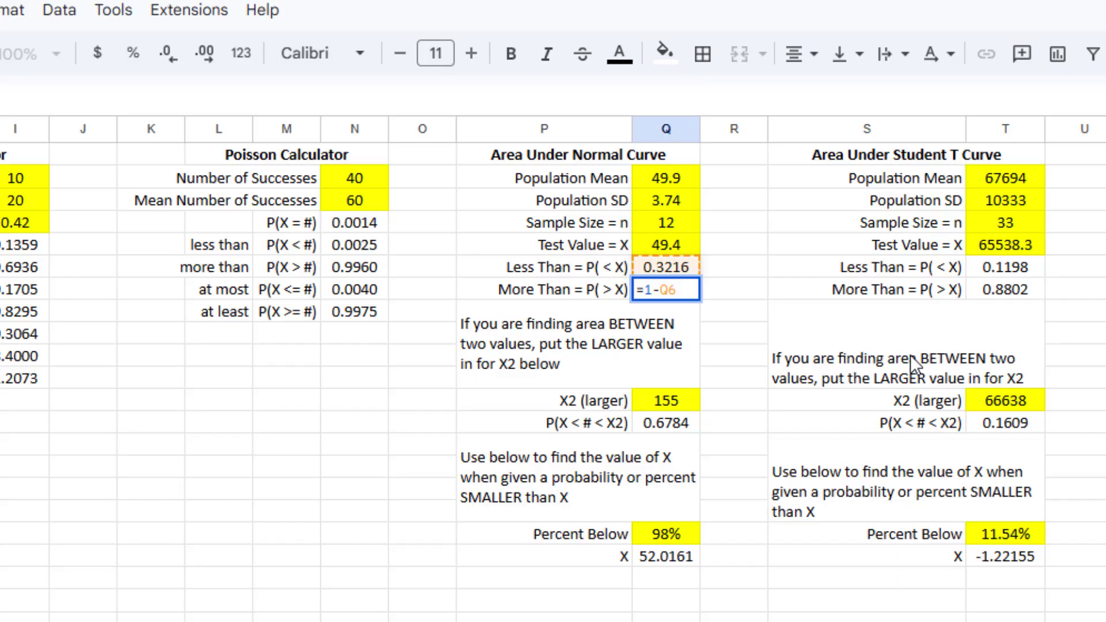
{"action": "key", "text": "Return"}
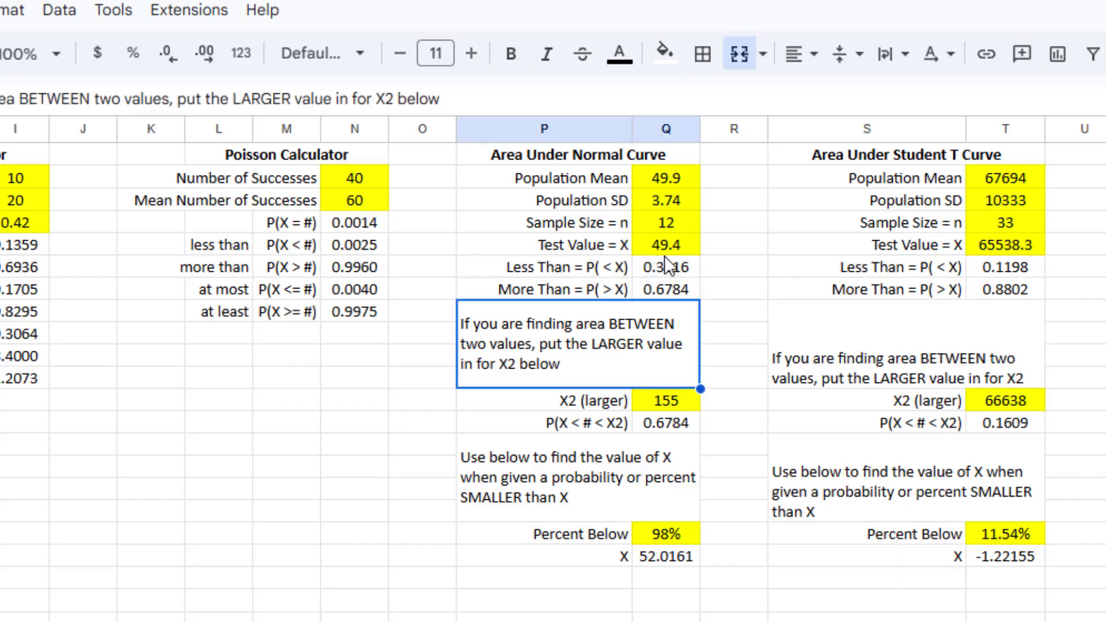
{"action": "left_click_drag", "start_coordinate": [666, 245], "coordinate": [682, 288]}
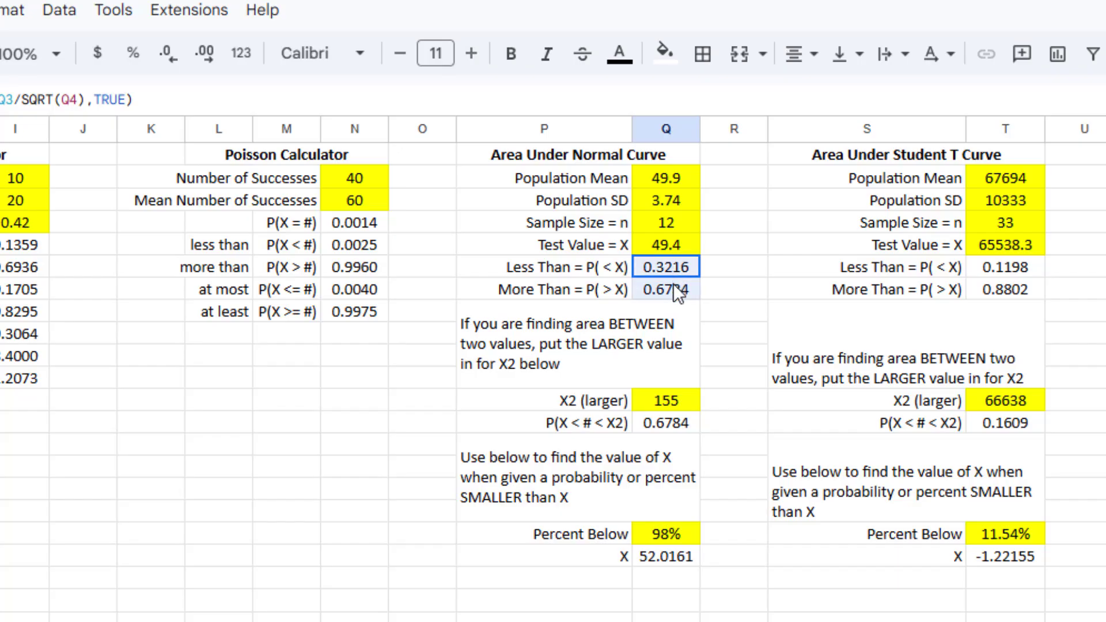
{"action": "left_click", "coordinate": [723, 283]}
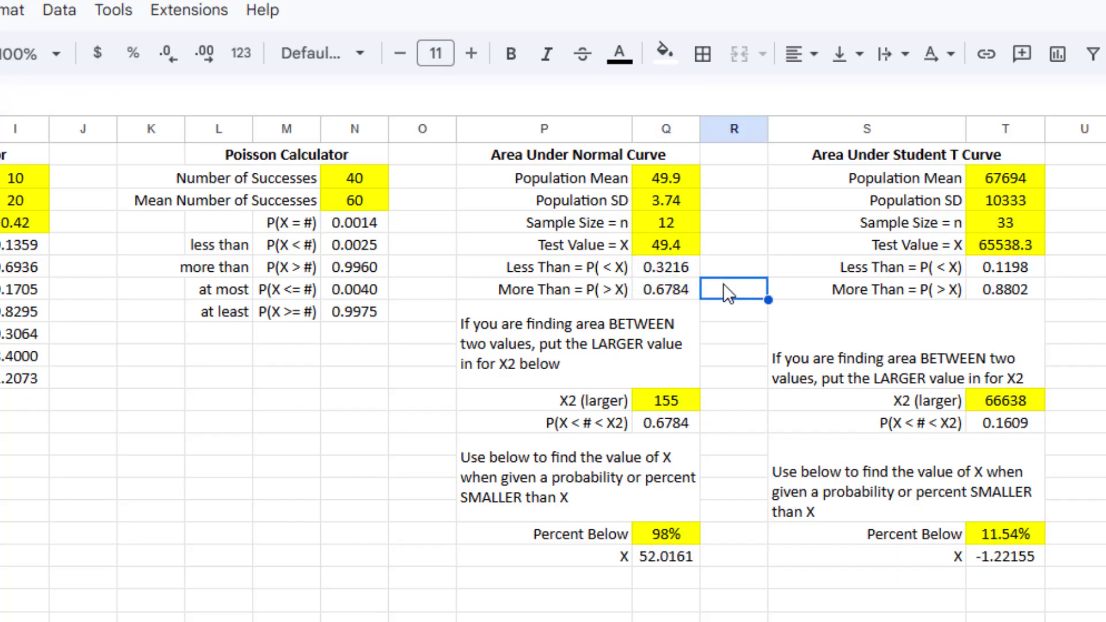
Step: Inspect the T.DIST formula and its referenced cells behind the Student T curve's "Less Than" probability in T6
{"action": "left_click", "coordinate": [849, 270]}
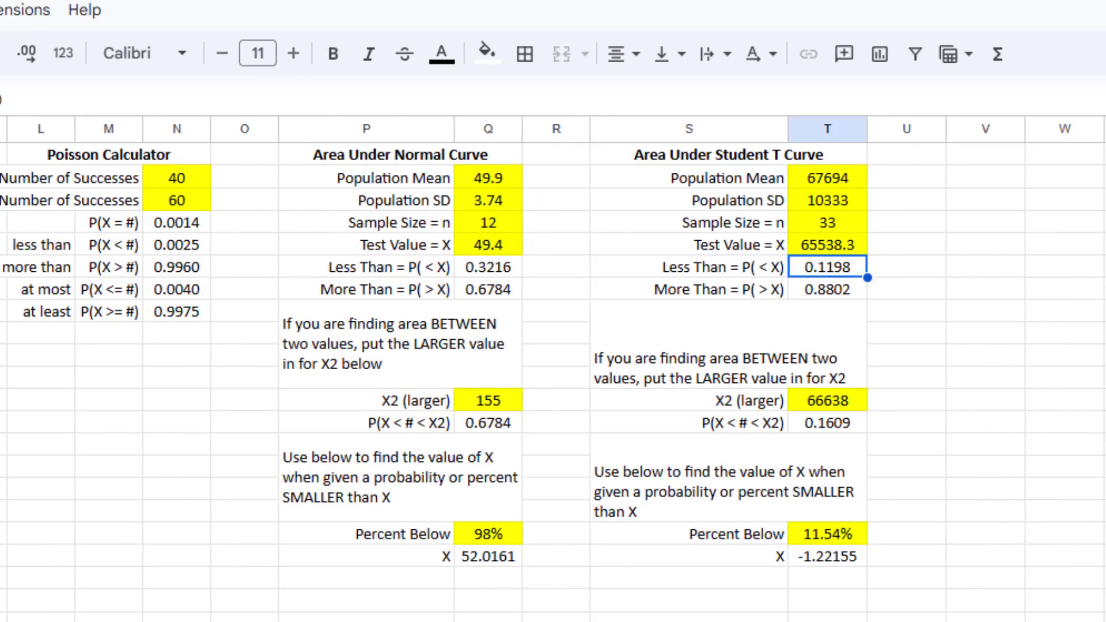
{"action": "left_click", "coordinate": [49, 101]}
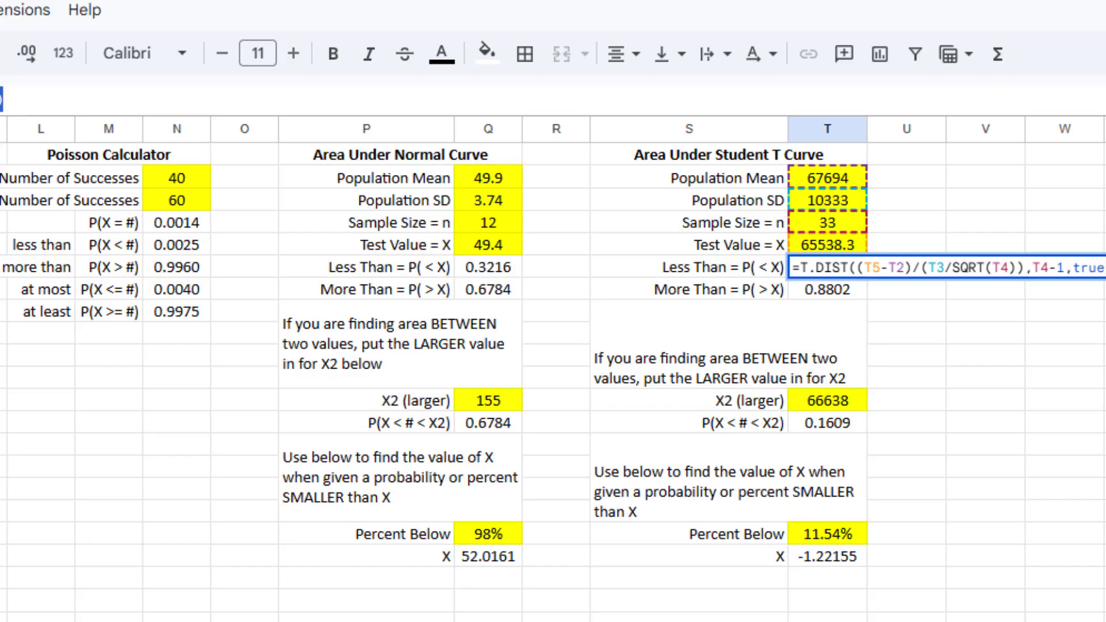
{"action": "key", "text": "Return"}
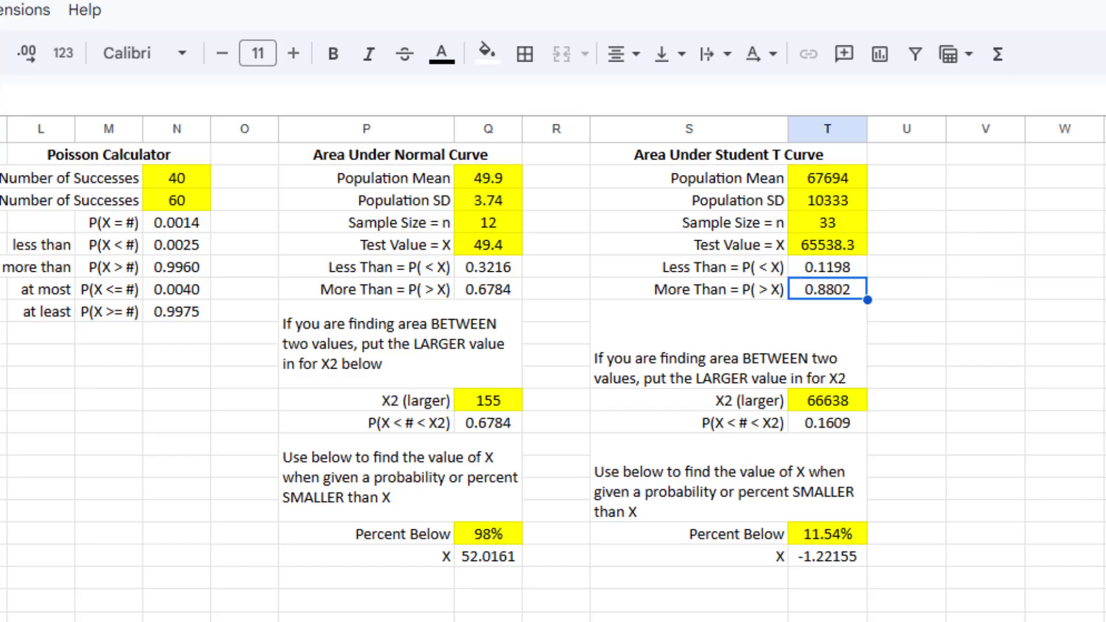
Step: Inspect the NORM.DIST formula that calculates the normal curve's area between two values, P(X < # < X2), in Q13
{"action": "left_click", "coordinate": [526, 426]}
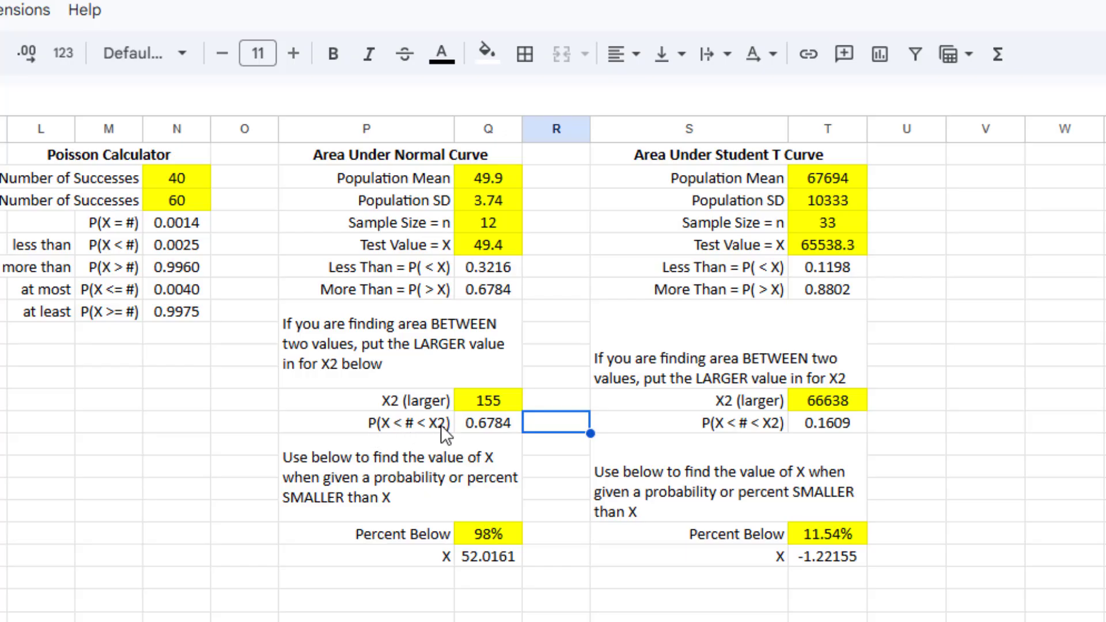
{"action": "left_click", "coordinate": [475, 423]}
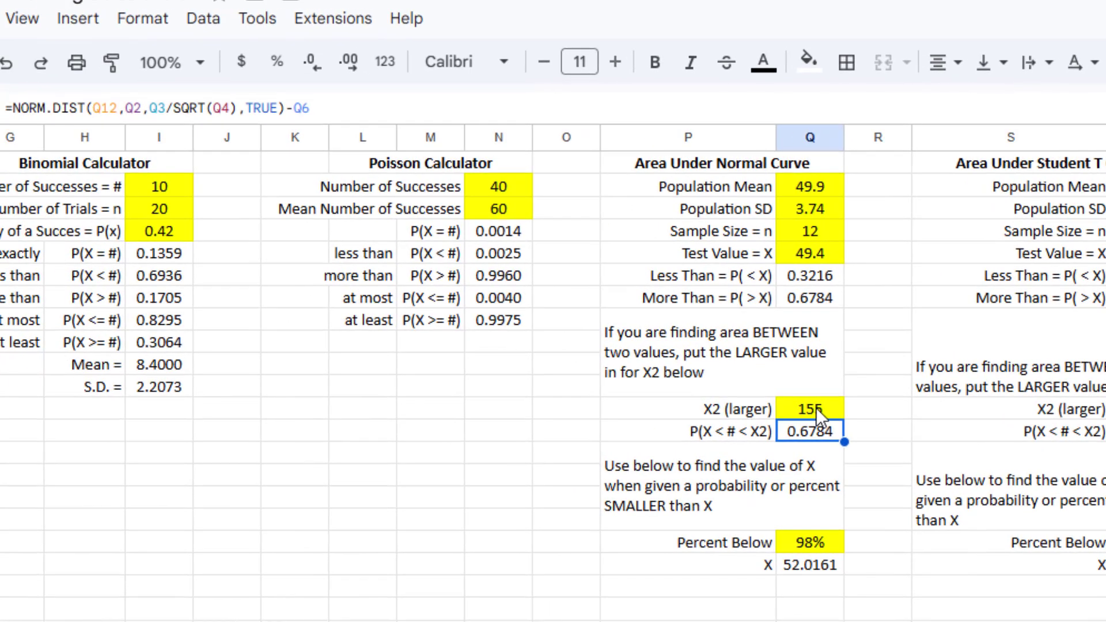
{"action": "left_click_drag", "start_coordinate": [326, 108], "coordinate": [5, 109]}
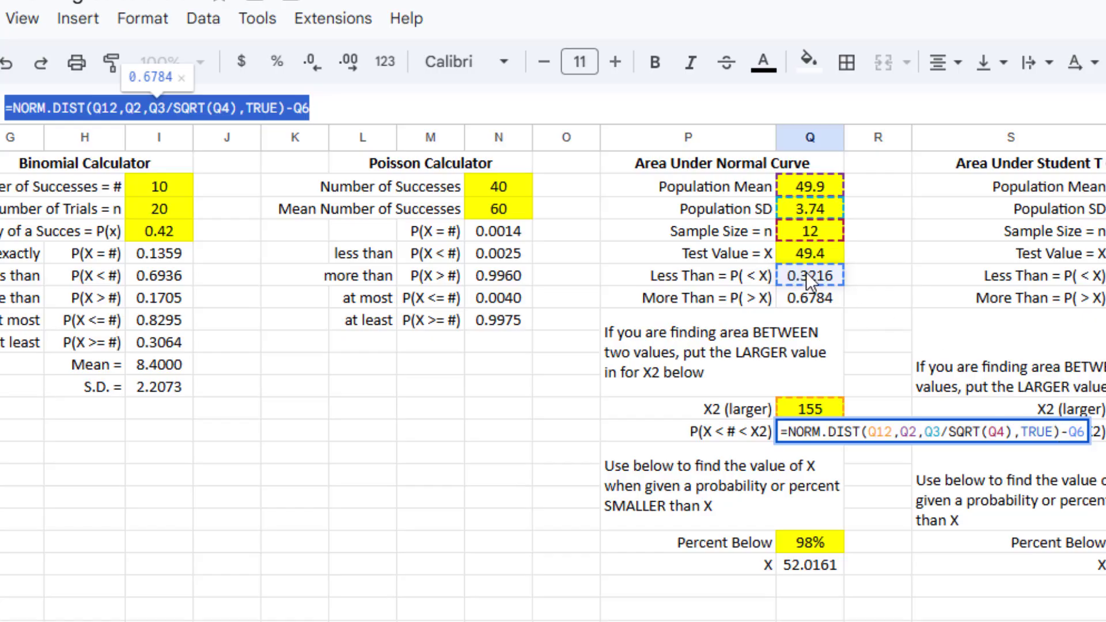
{"action": "key", "text": "Return"}
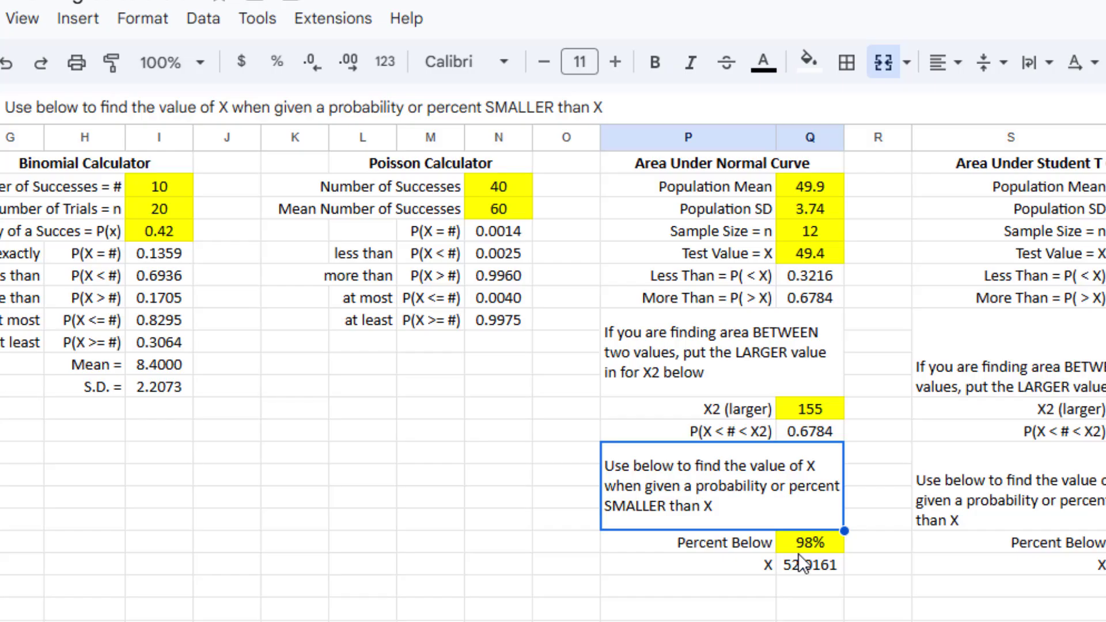
Step: Show the normal curve's Percent Below value in Q18 with one decimal place
{"action": "left_click", "coordinate": [802, 549]}
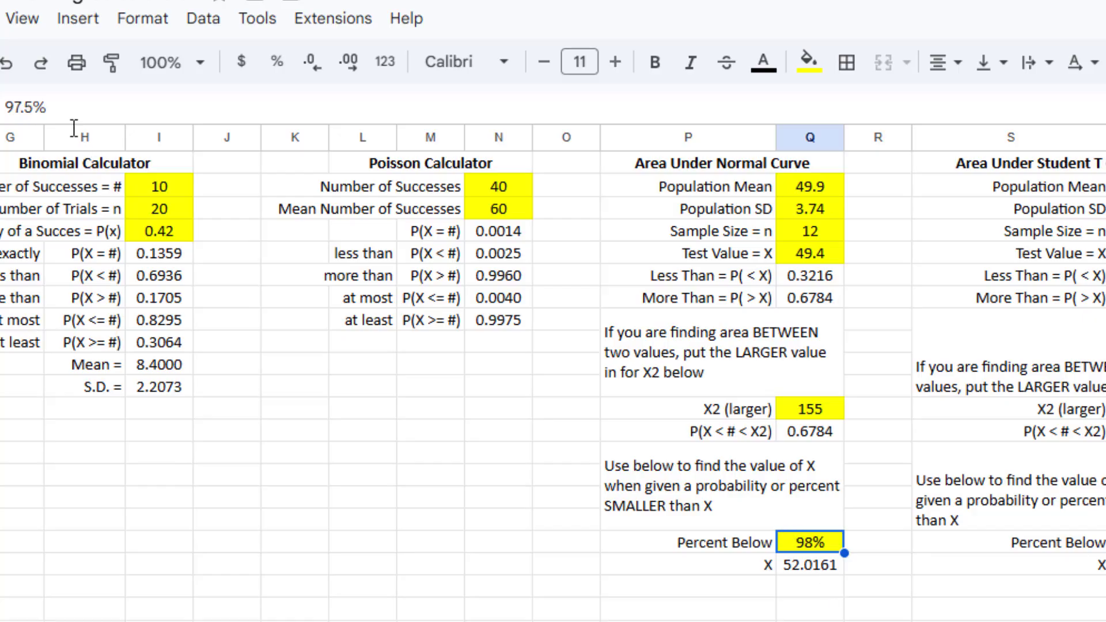
{"action": "left_click", "coordinate": [349, 68]}
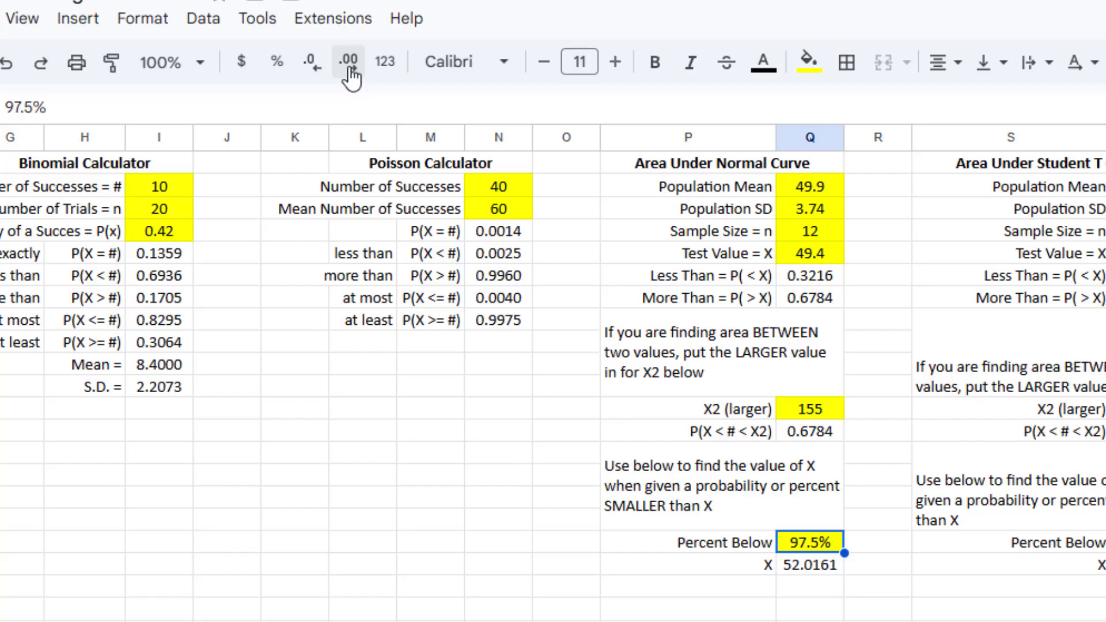
{"action": "key", "text": "Return"}
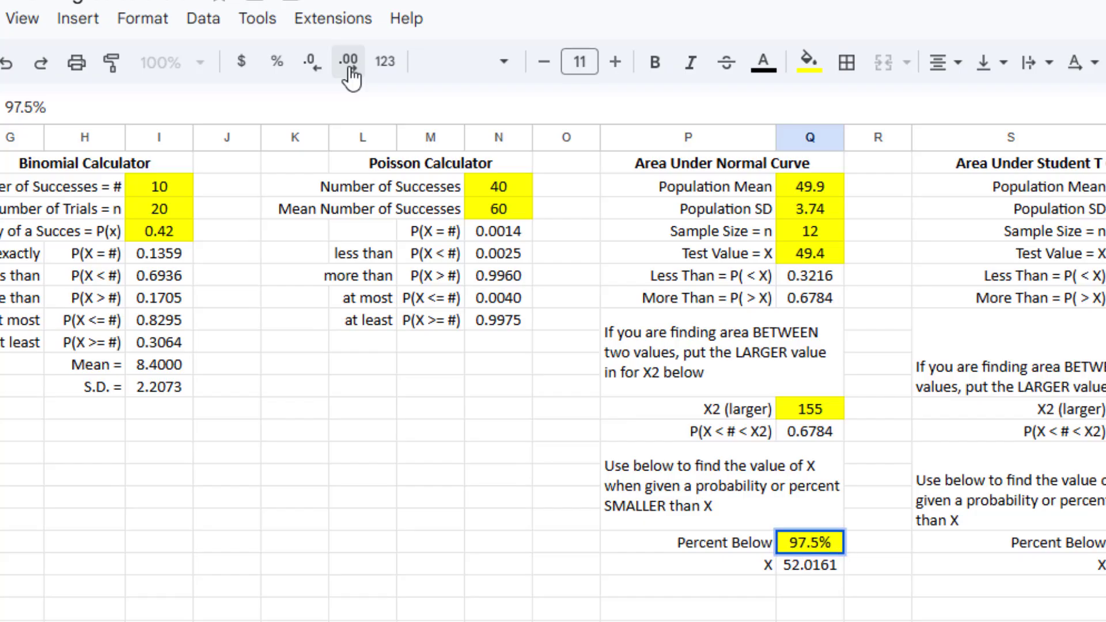
{"action": "key", "text": "Return"}
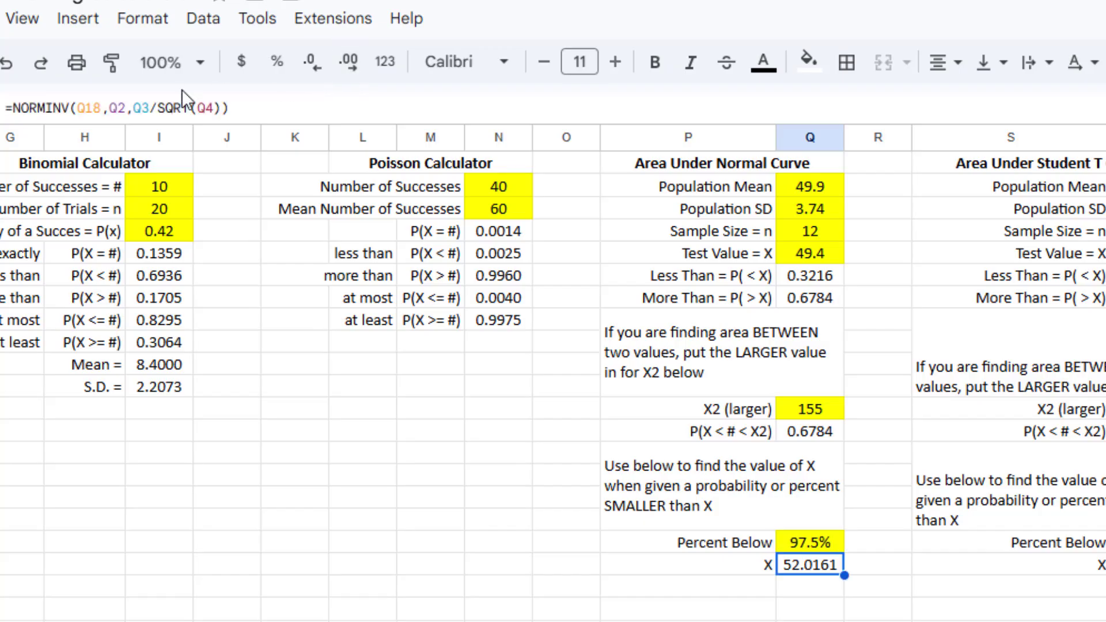
Step: Try to replace the NORMINV function with NORM.INV in the normal curve's X formula in Q19, using the same arguments
{"action": "left_click_drag", "start_coordinate": [230, 108], "coordinate": [6, 109]}
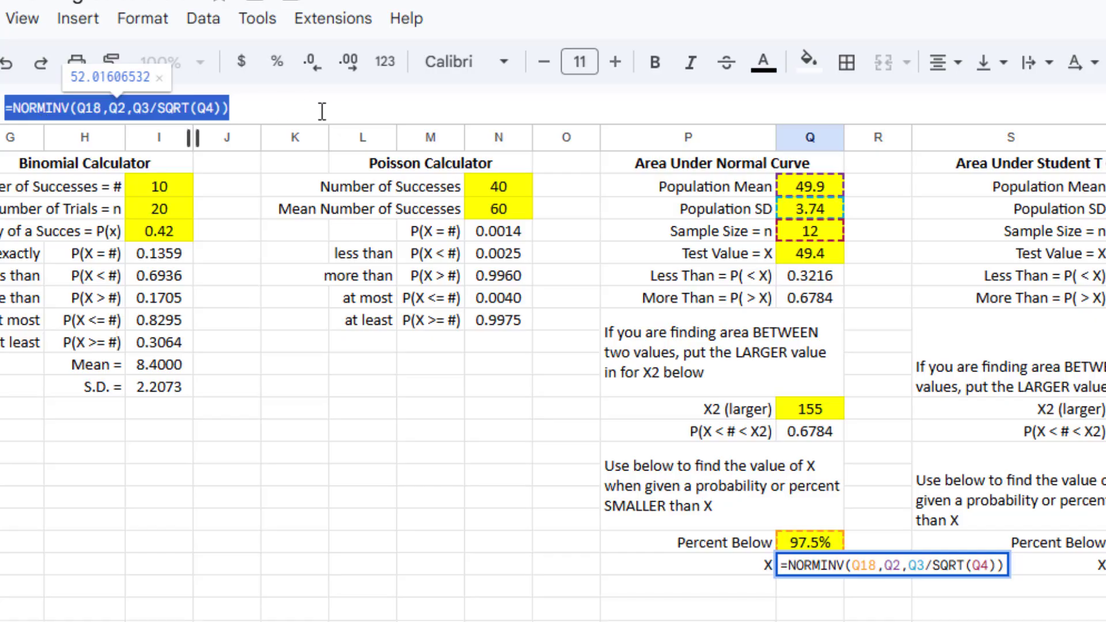
{"action": "left_click", "coordinate": [45, 110]}
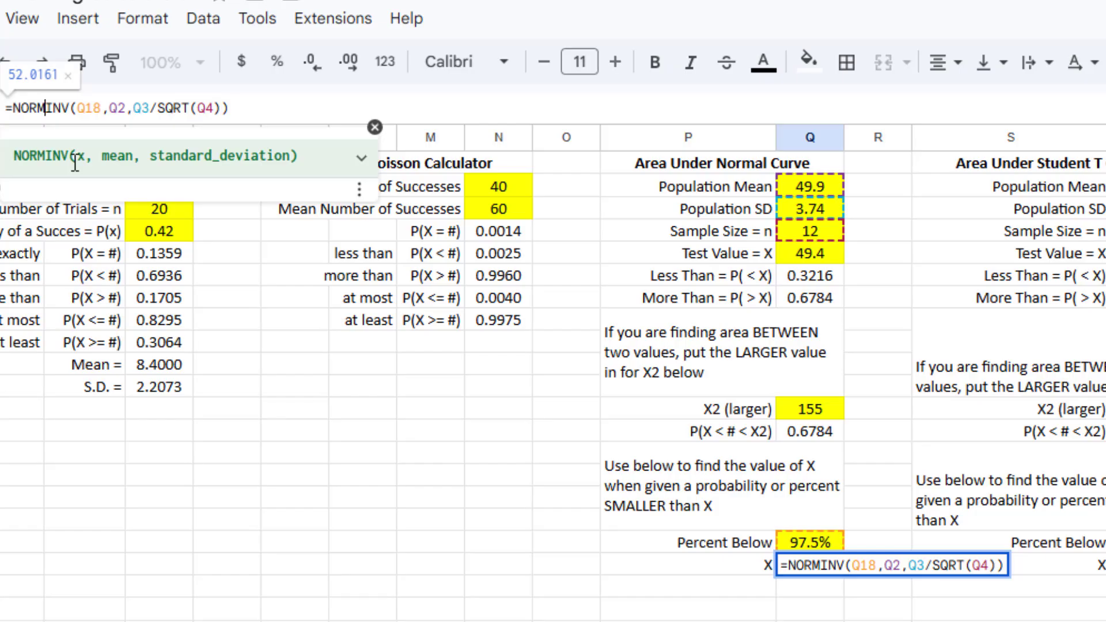
{"action": "type", "text": "."}
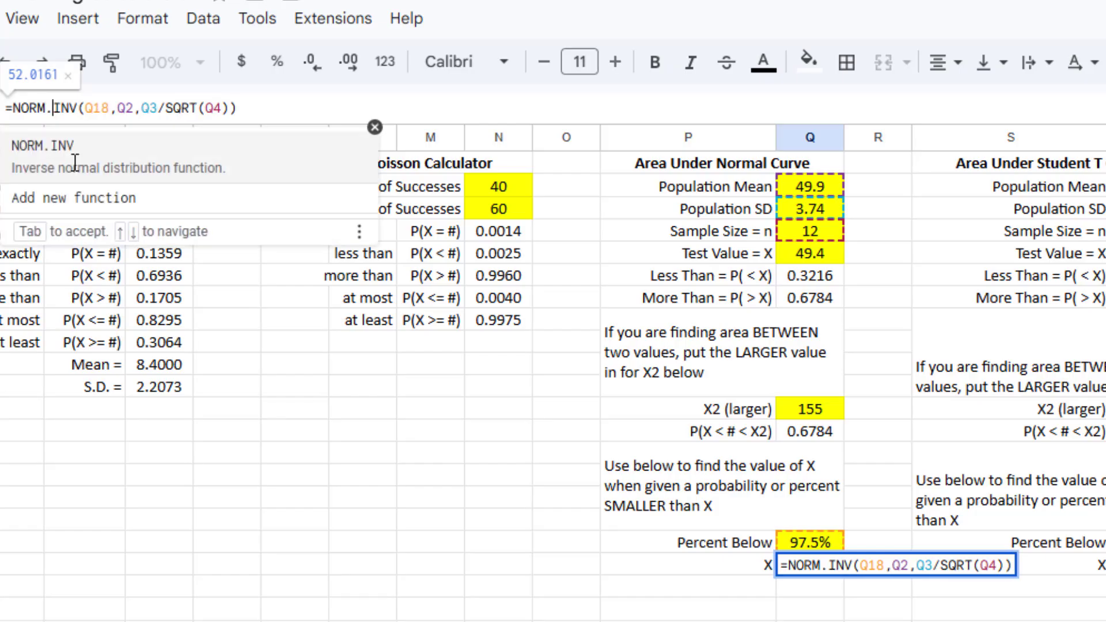
{"action": "key", "text": "Tab"}
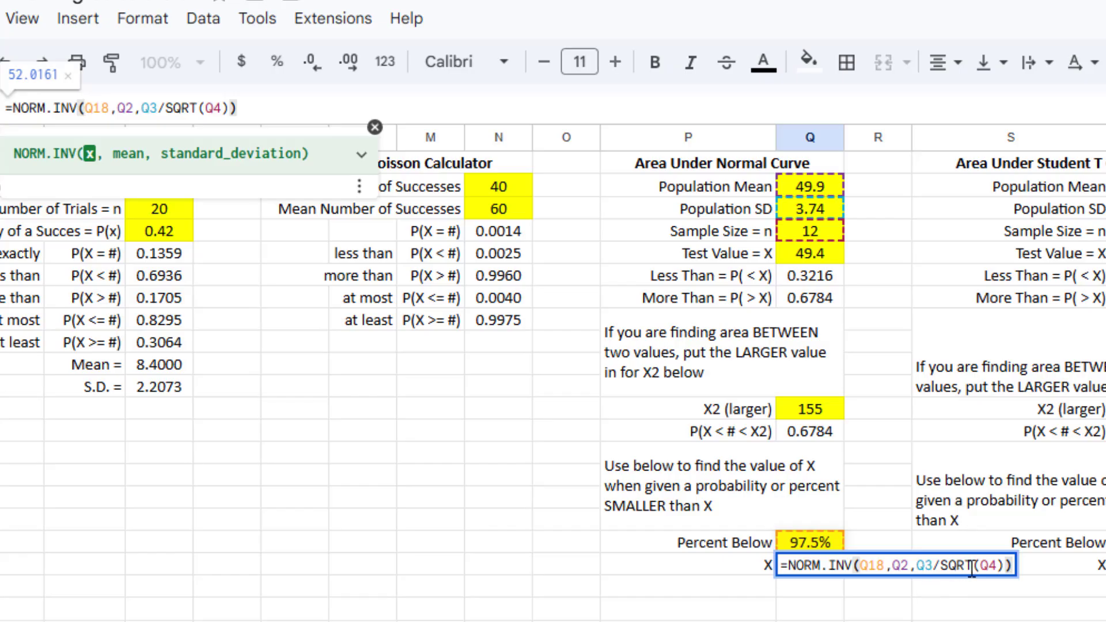
{"action": "key", "text": "Return"}
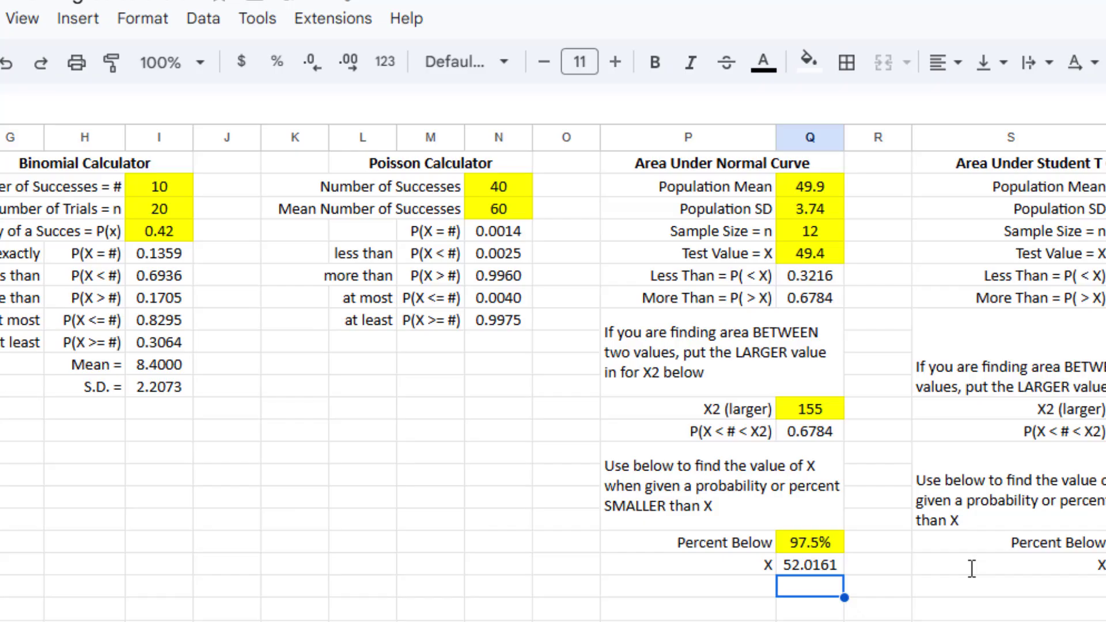
Step: Set the normal curve's Percent Below value in Q18 to 95%
{"action": "left_click", "coordinate": [814, 548]}
{"action": "type", "text": "95"}
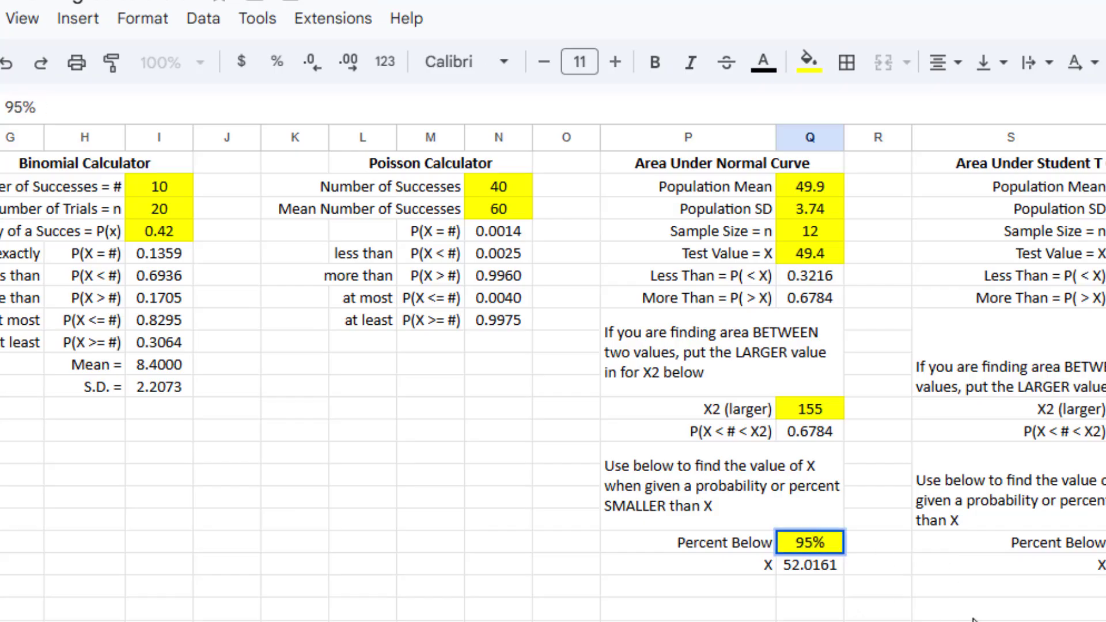
{"action": "key", "text": "Return"}
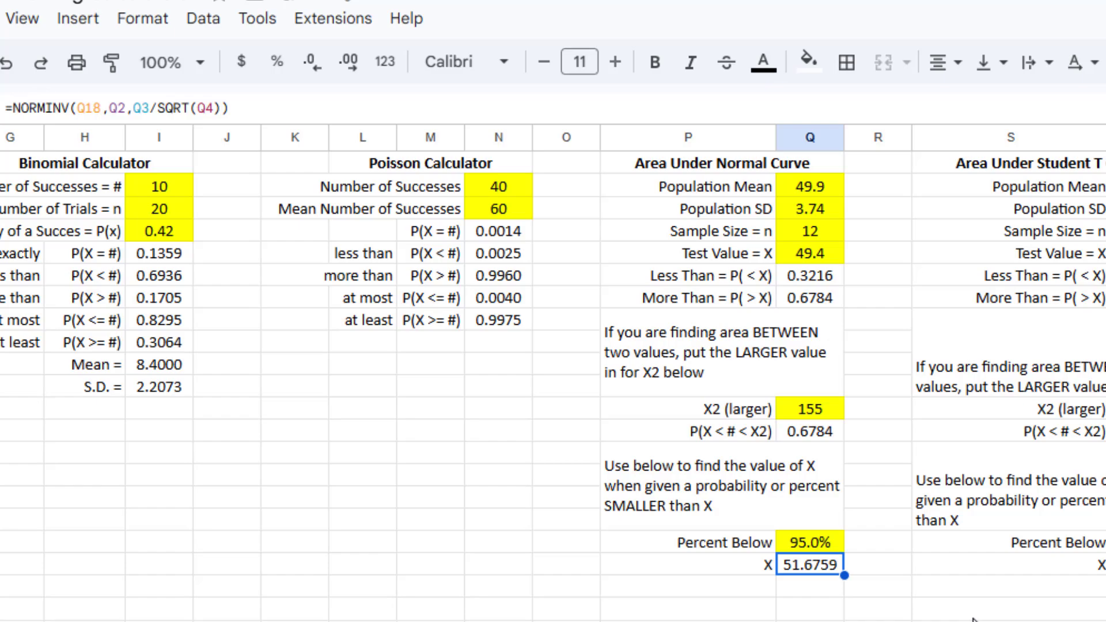